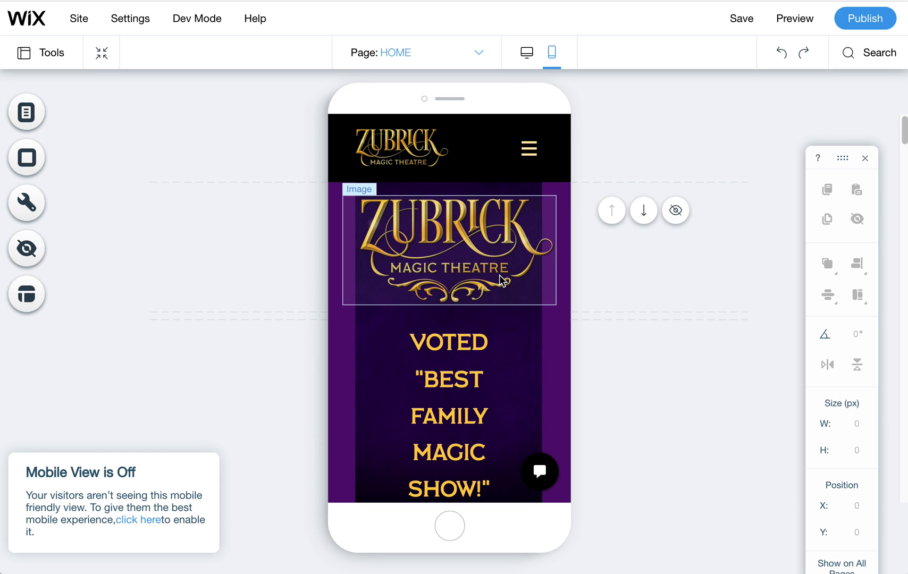
- Show the hidden all-pages elements in the mobile view: the VIDEOS text, the BLOG image and Right Click Protect
scroll(581, 317, "down", 3)
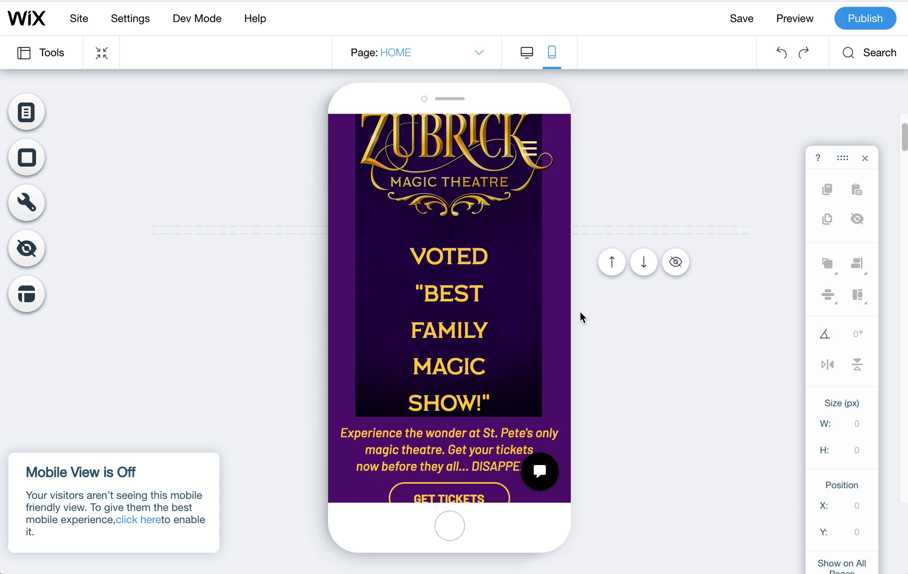
scroll(579, 316, "up", 2)
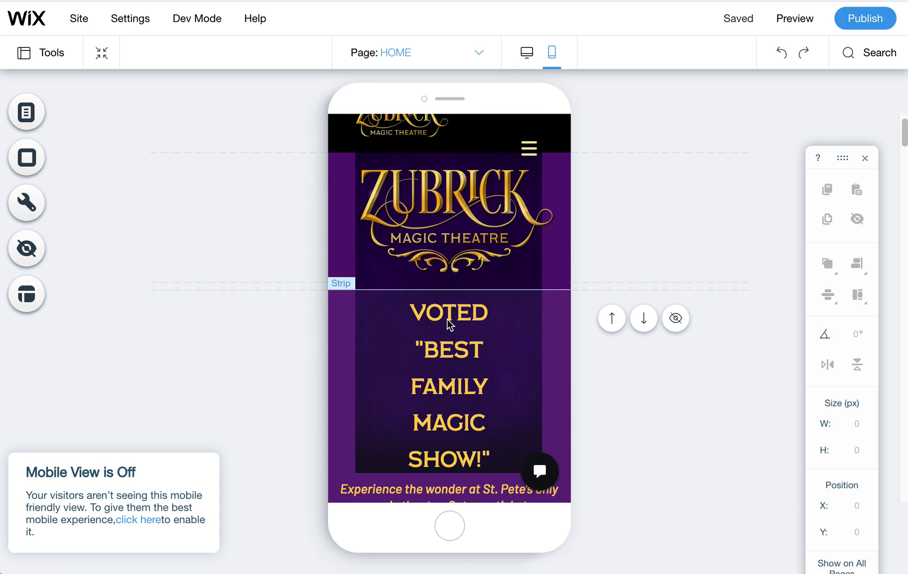
left_click(468, 314)
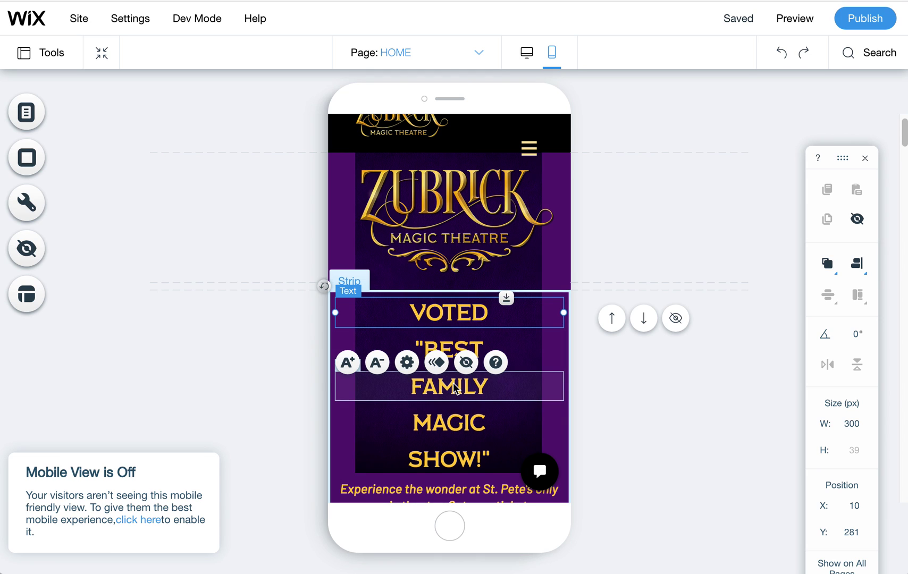
left_click(25, 248)
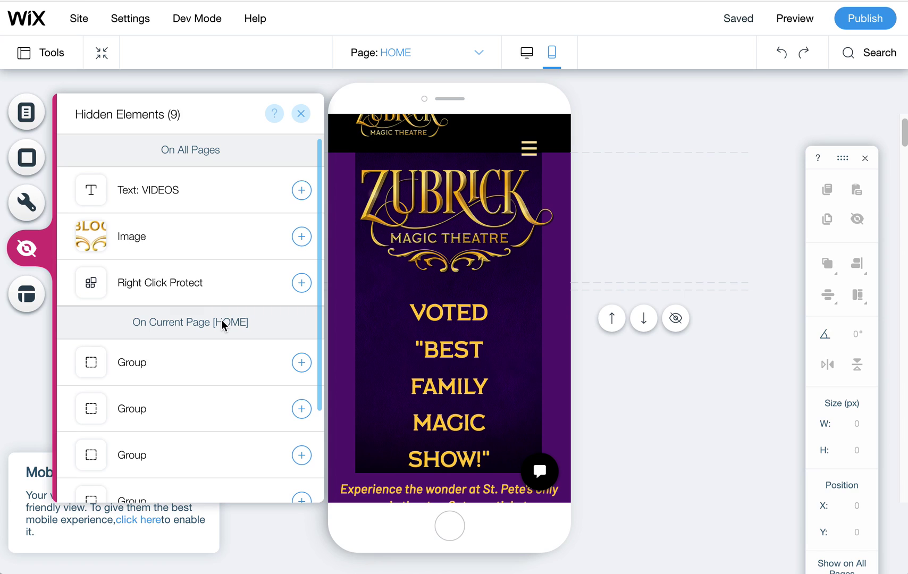
left_click(299, 192)
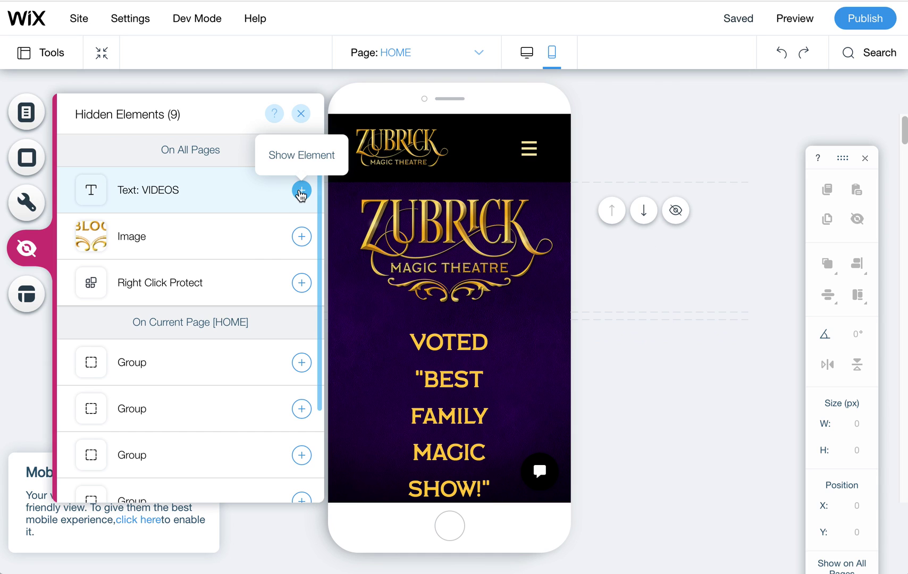
left_click(300, 190)
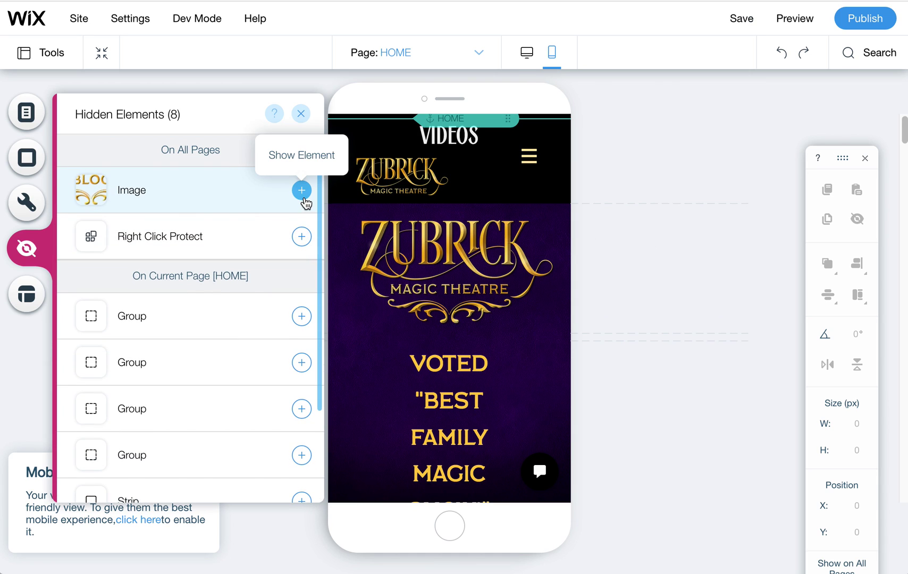
left_click(302, 191)
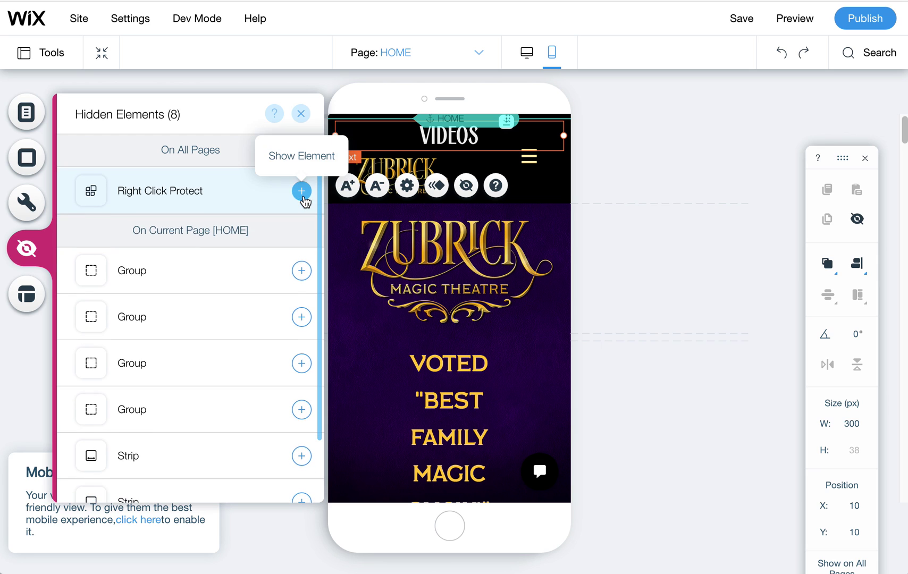
left_click(303, 196)
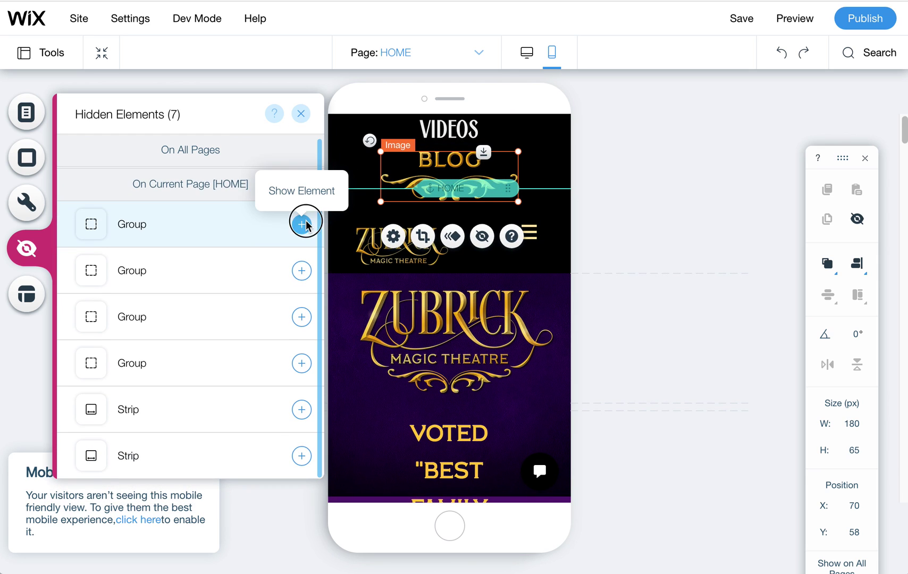
- Show every remaining hidden group and strip on the HOME page and close the hidden elements list
left_click(302, 220)
left_click(301, 191)
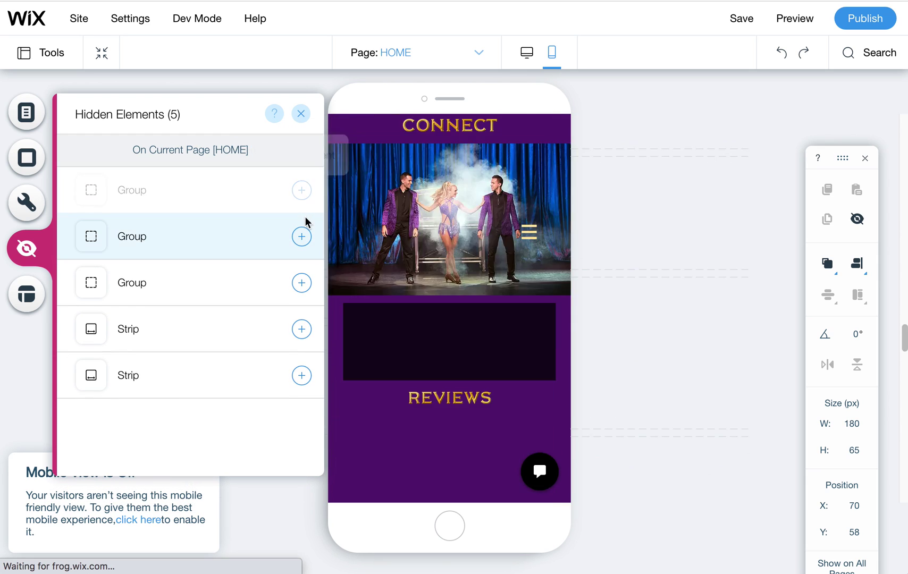
left_click(301, 193)
left_click(302, 237)
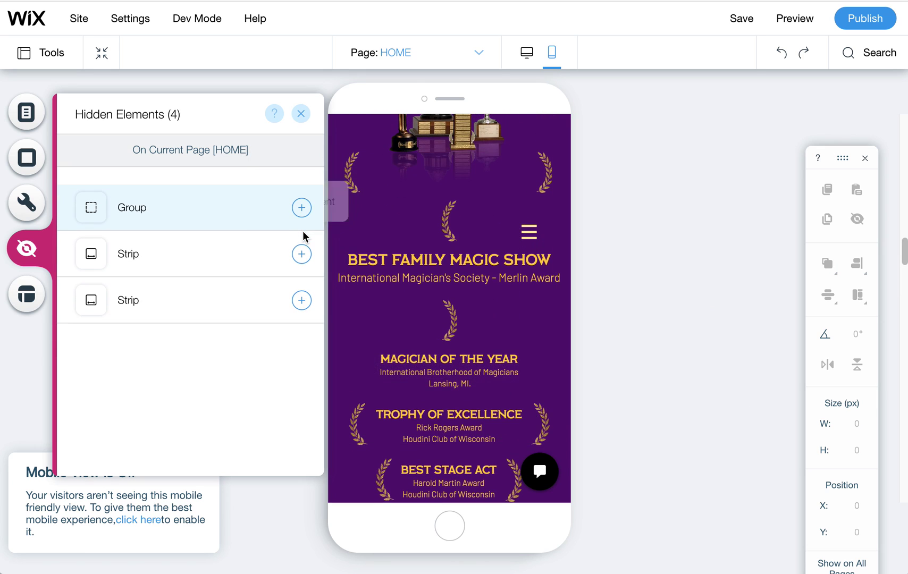
left_click(301, 202)
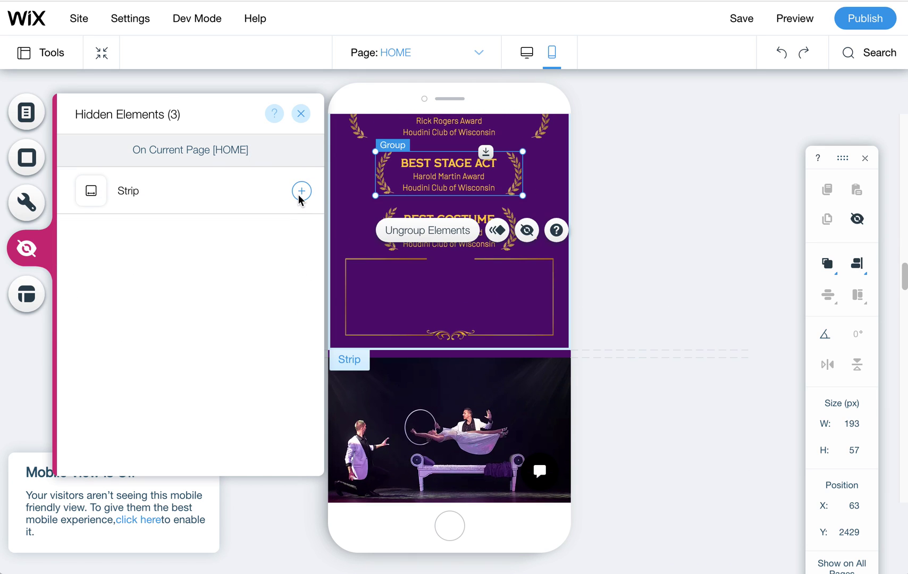
left_click(300, 195)
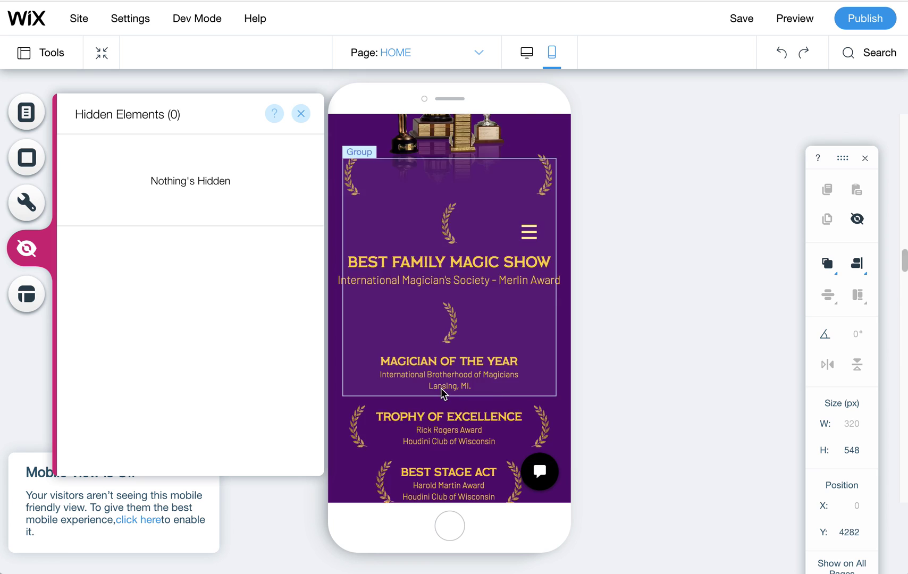
left_click(442, 389)
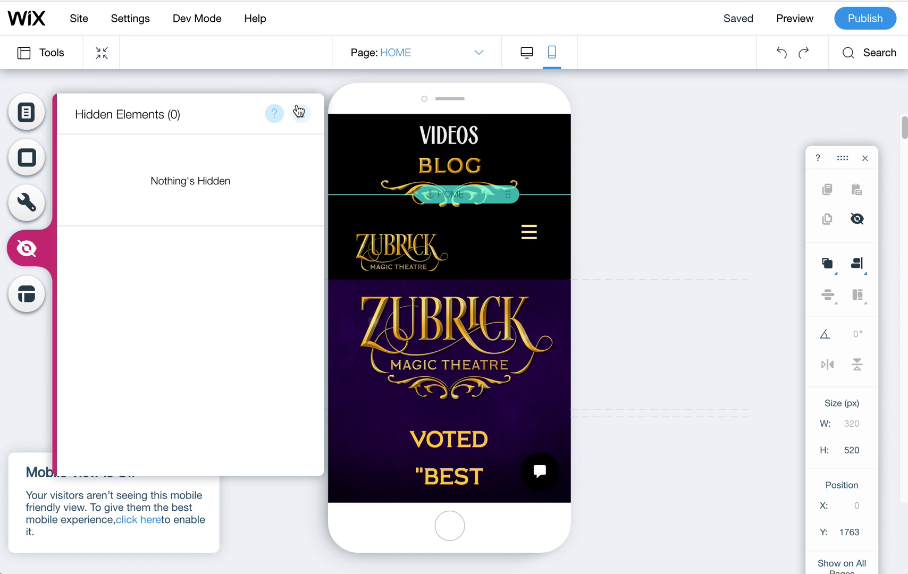
left_click(301, 113)
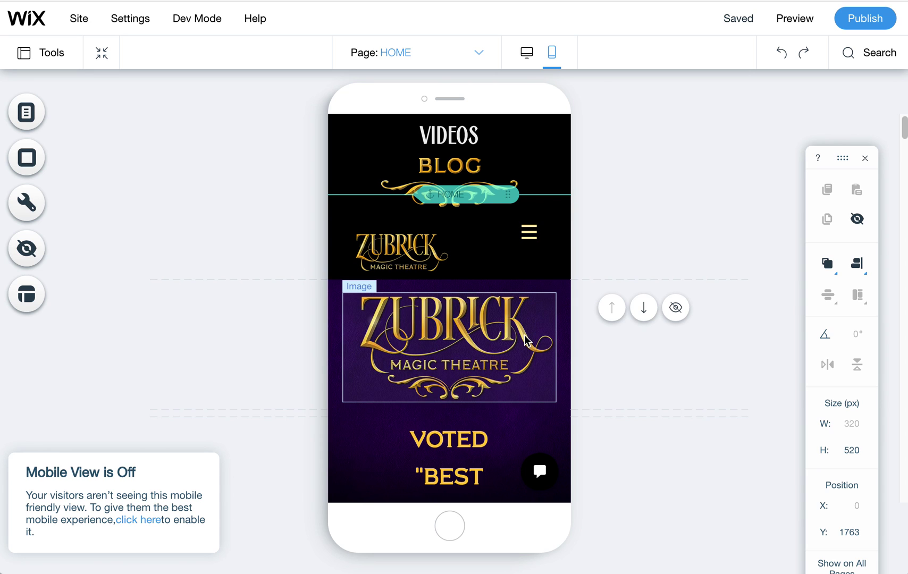
- Move the HOME anchor down to Y 257 and the BLOG image to the lower edge of the header
left_click_drag(477, 194, 473, 309)
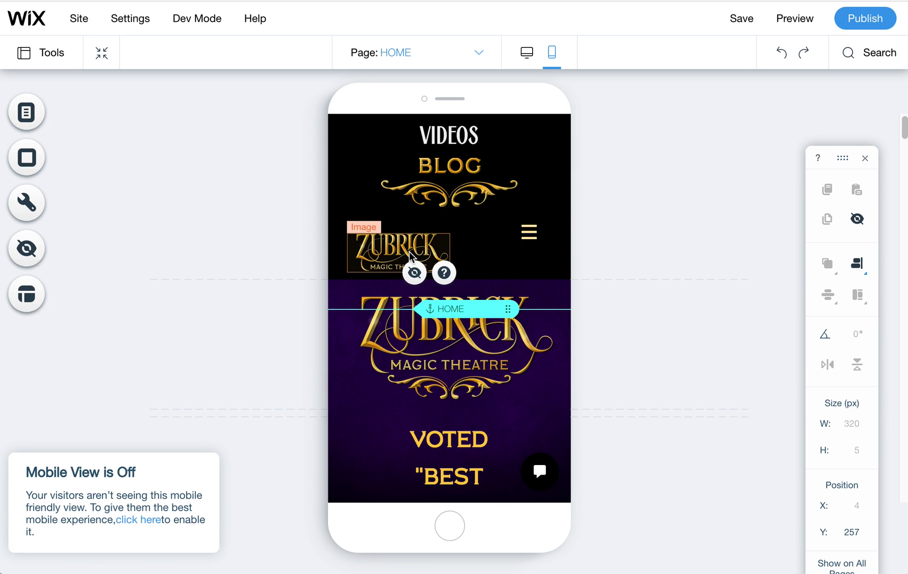
left_click_drag(463, 169, 467, 313)
- Move the header's Zubrick logo to X 48, Y 38 and enlarge it to 224 by 86 px
left_click(366, 244)
left_click_drag(367, 243, 359, 140)
left_click_drag(446, 166, 480, 171)
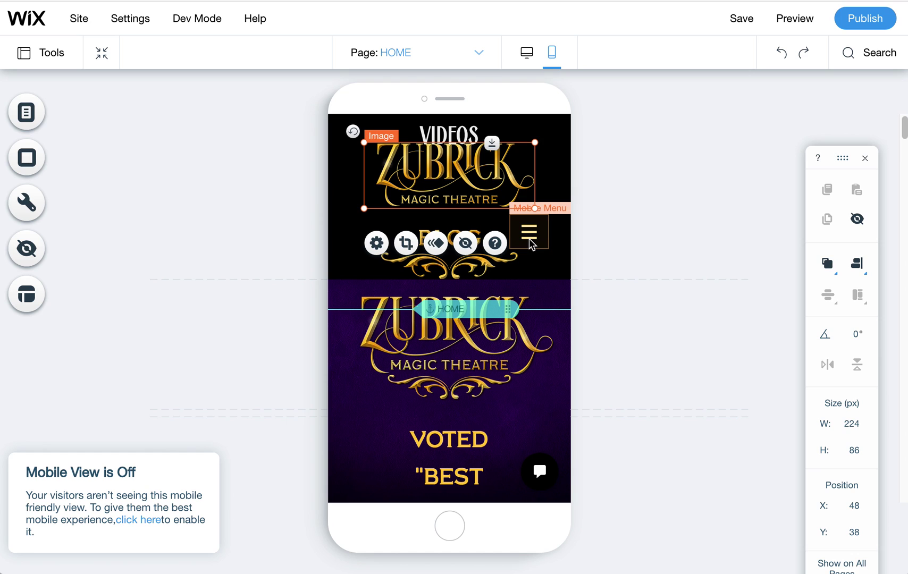
- Move the mobile menu icon to X 260, Y 10 in the header and the VIDEOS text to X 0, Y 180
left_click(529, 232)
left_click_drag(529, 232, 542, 140)
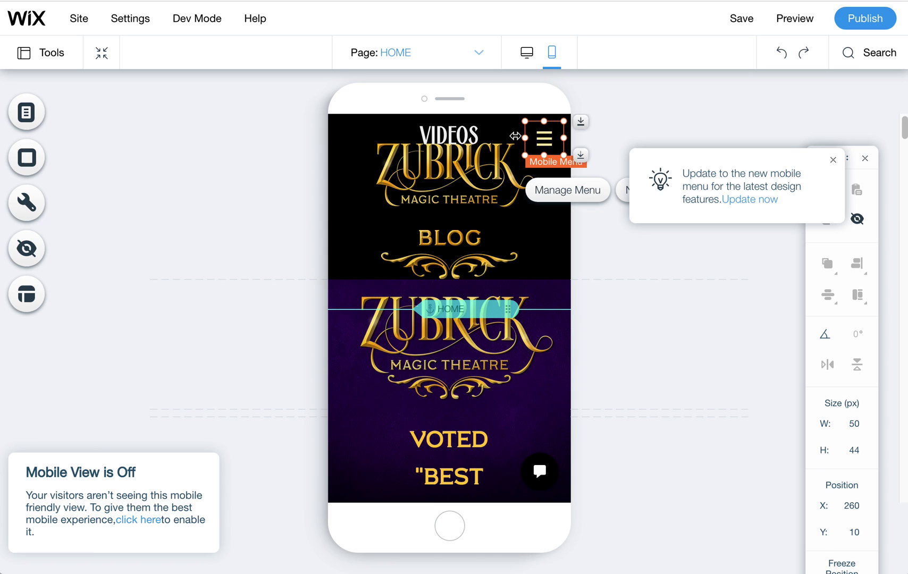
left_click(450, 130)
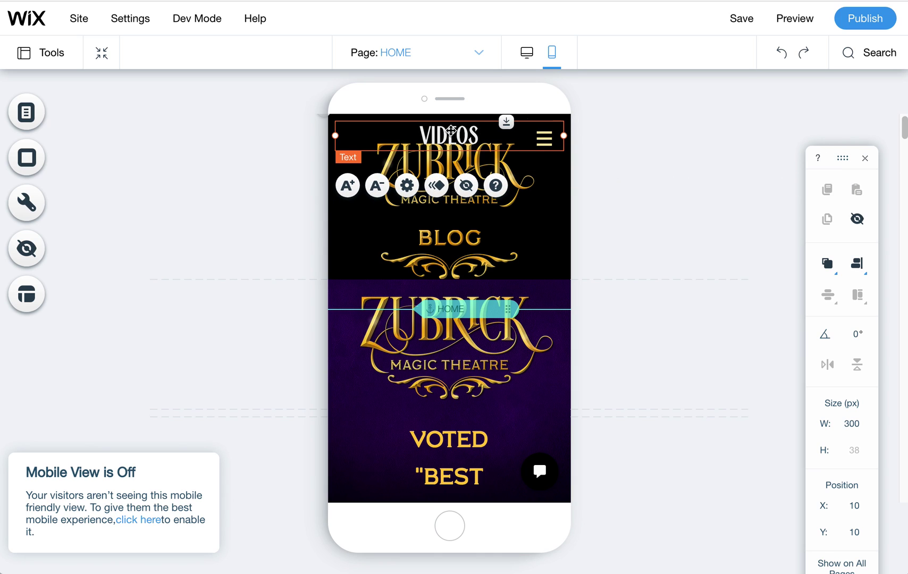
left_click_drag(451, 130, 443, 259)
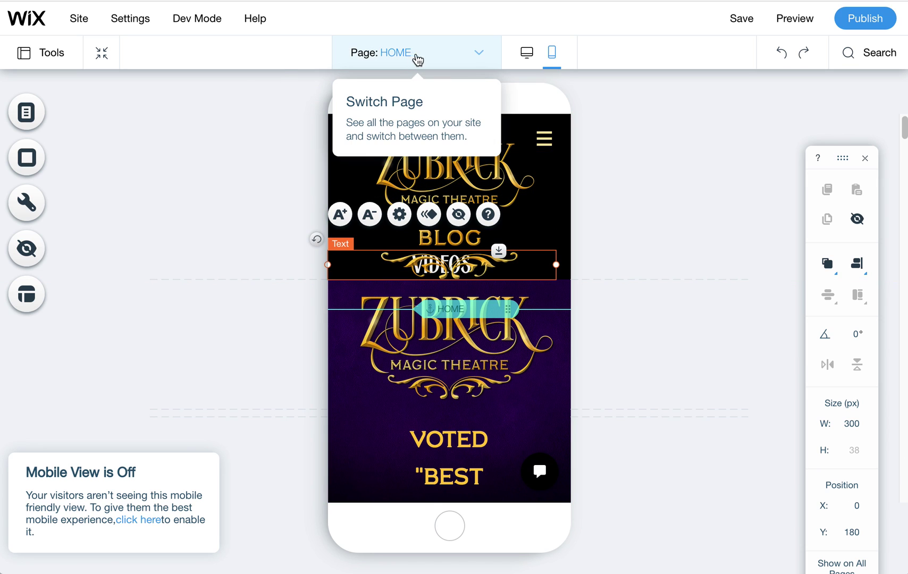
- Switch to the desktop view and examine the HOME page layout from the main logo down to the REVIEWS section
left_click(527, 53)
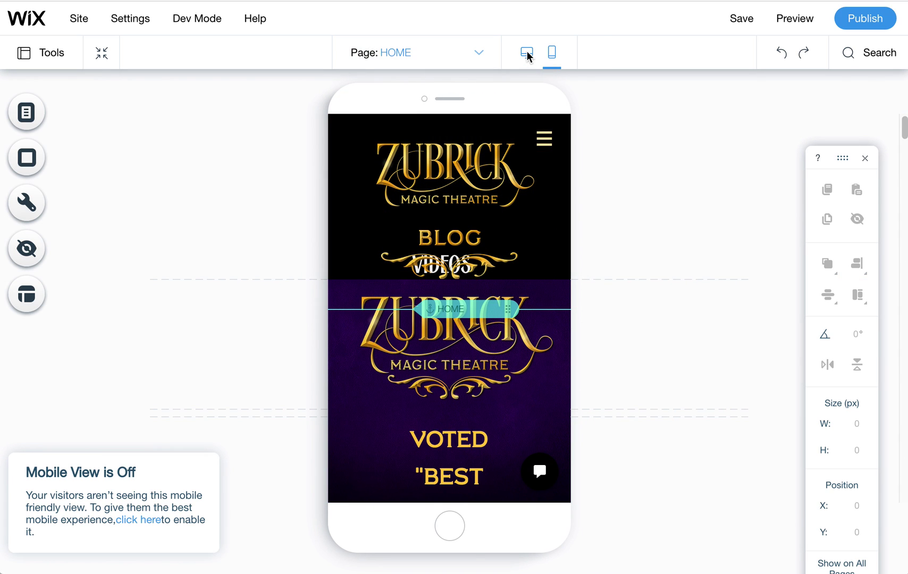
scroll(538, 314, "down", 8)
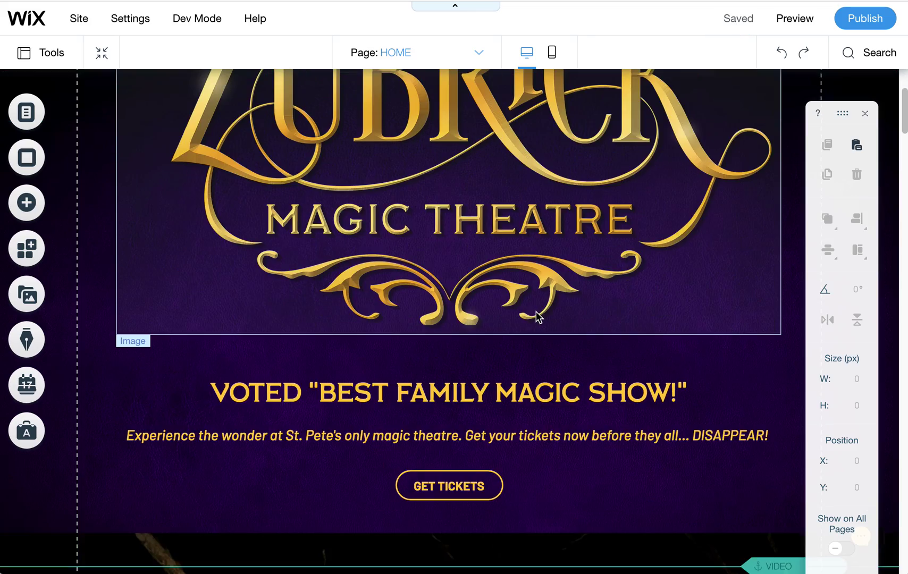
scroll(542, 313, "down", 15)
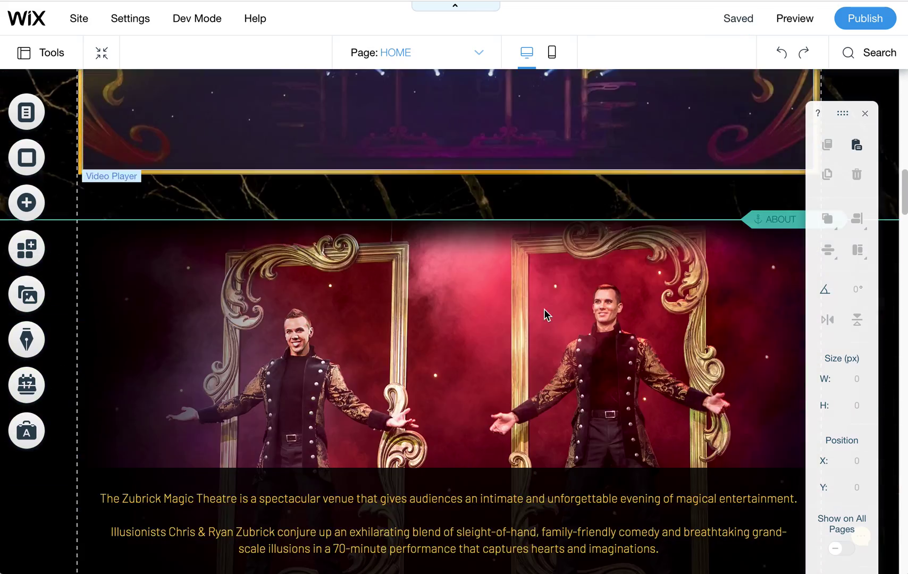
scroll(548, 314, "down", 15)
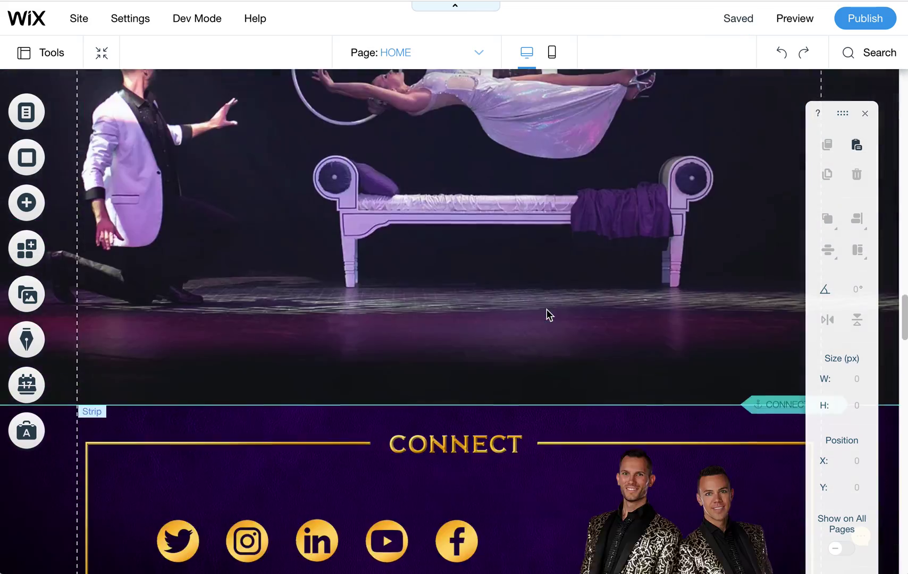
scroll(548, 312, "down", 15)
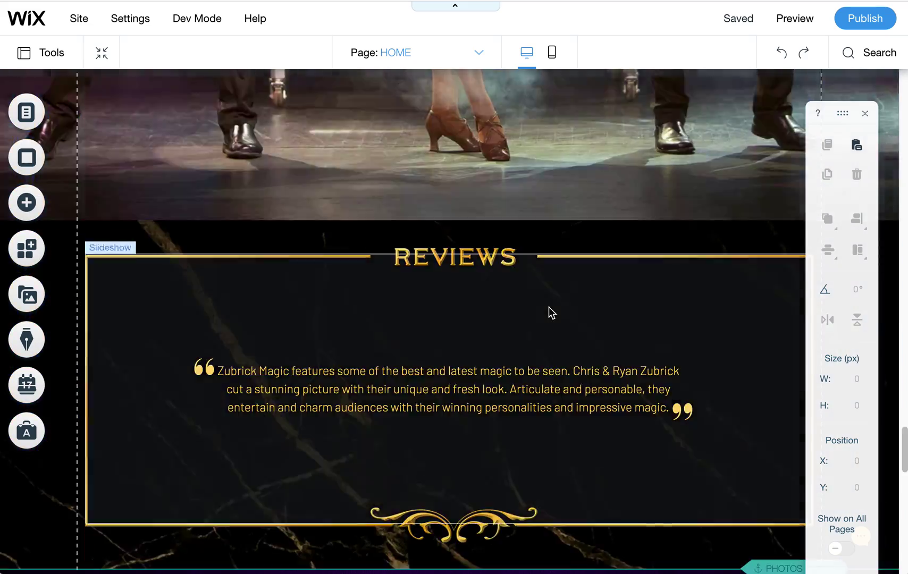
scroll(550, 314, "up", 20)
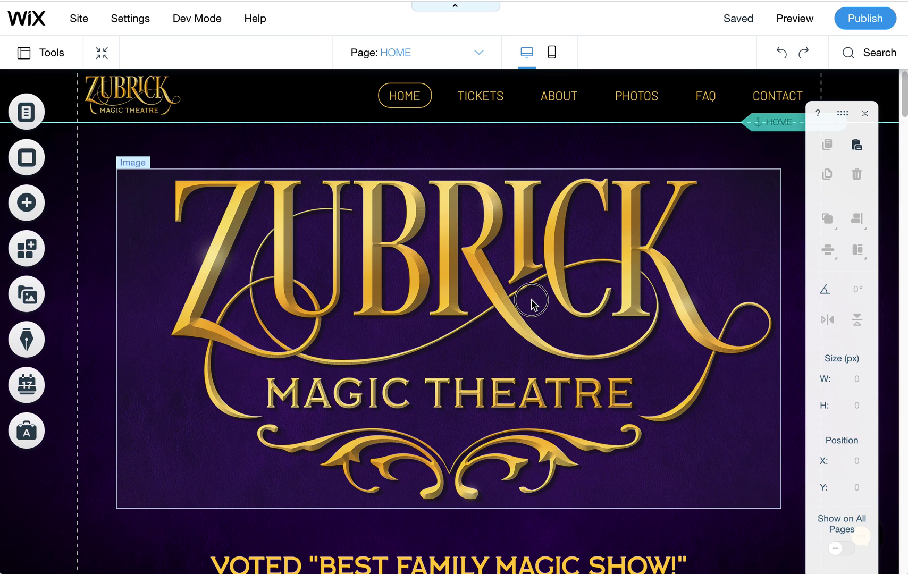
- Shift the floating editing toolbar inward to uncover the chat bubble and switch back to the mobile view
left_click(529, 299)
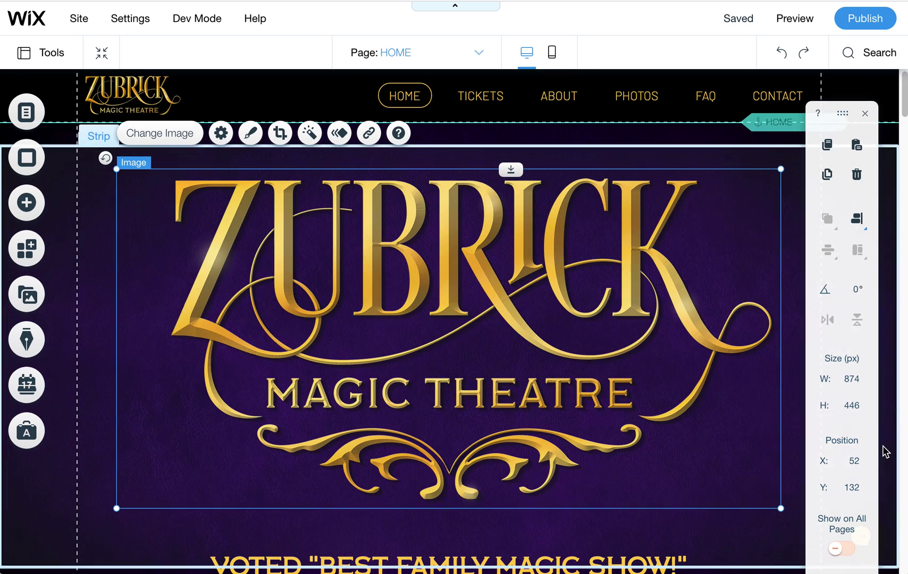
left_click_drag(842, 116, 812, 114)
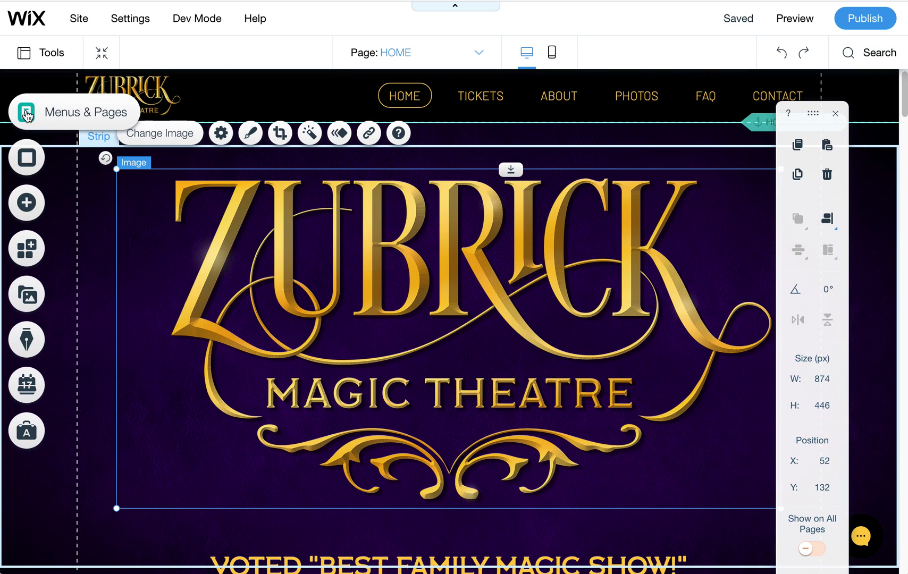
key("Escape")
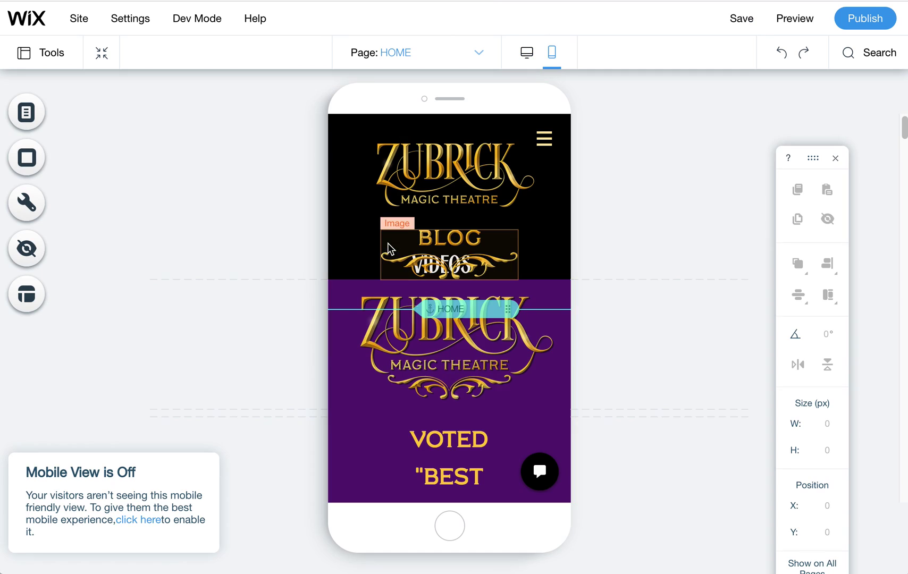
- Hide the VIDEOS text in the mobile header and move the BLOG image to X 98, Y 133
left_click(436, 238)
left_click_drag(436, 239, 503, 240)
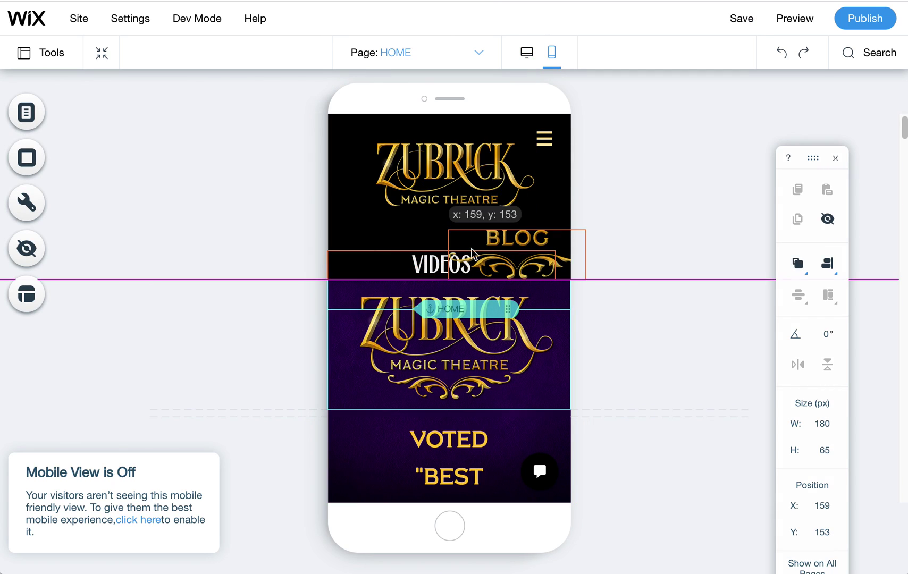
left_click(441, 264)
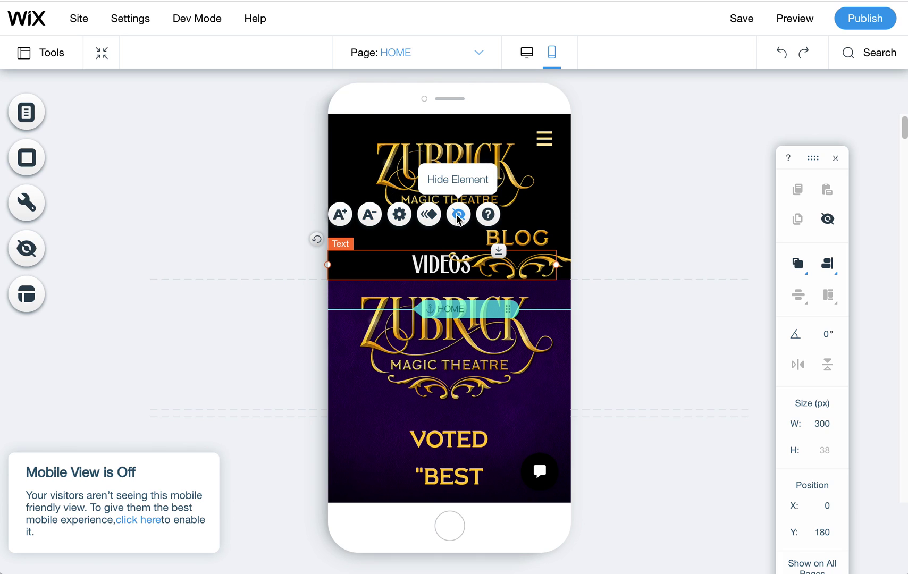
left_click(459, 216)
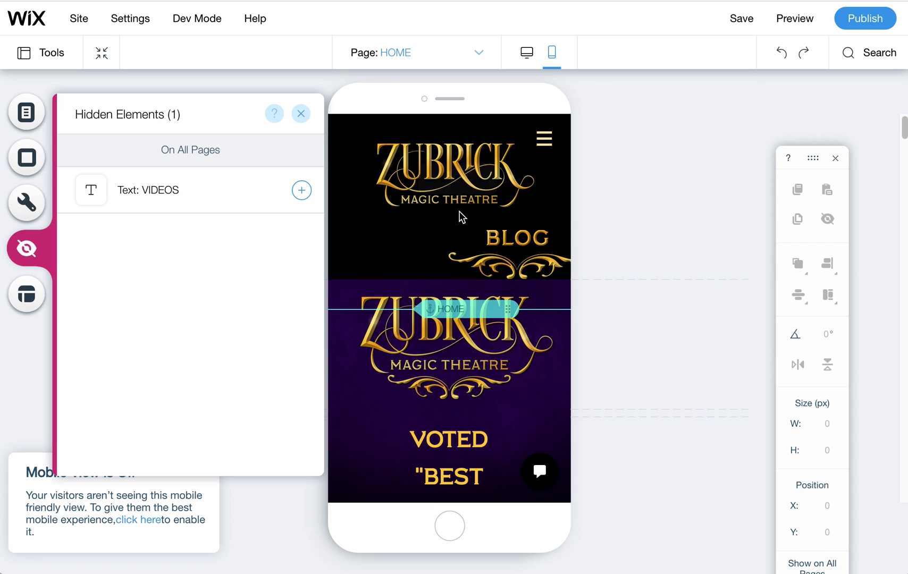
left_click(527, 250)
left_click_drag(526, 250, 483, 248)
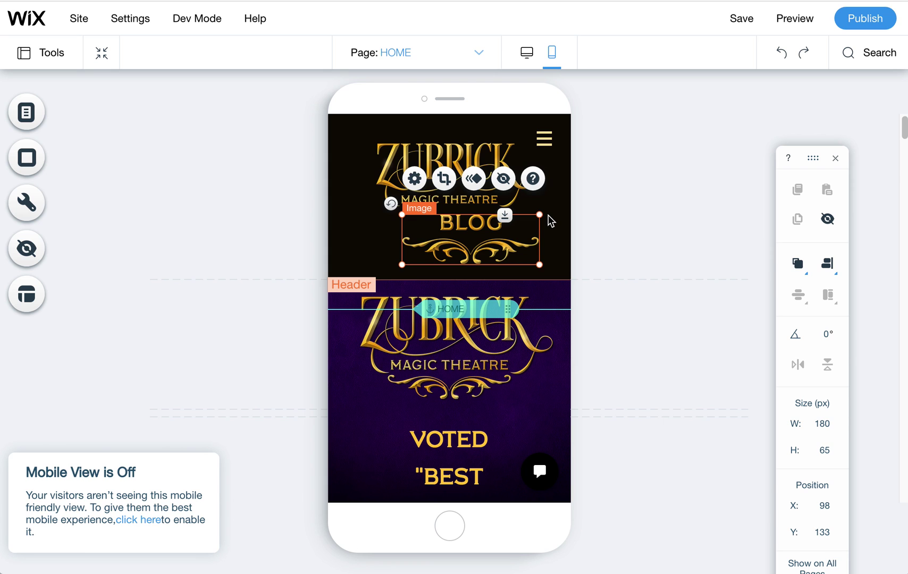
- Check the header area of the HOME page in the desktop view and return to the mobile view
left_click(526, 52)
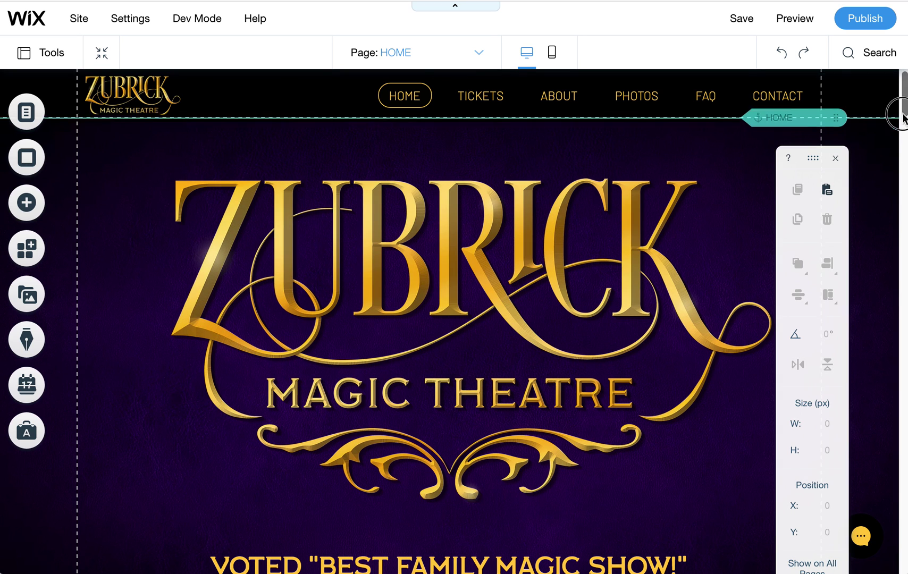
left_click_drag(899, 111, 860, 95)
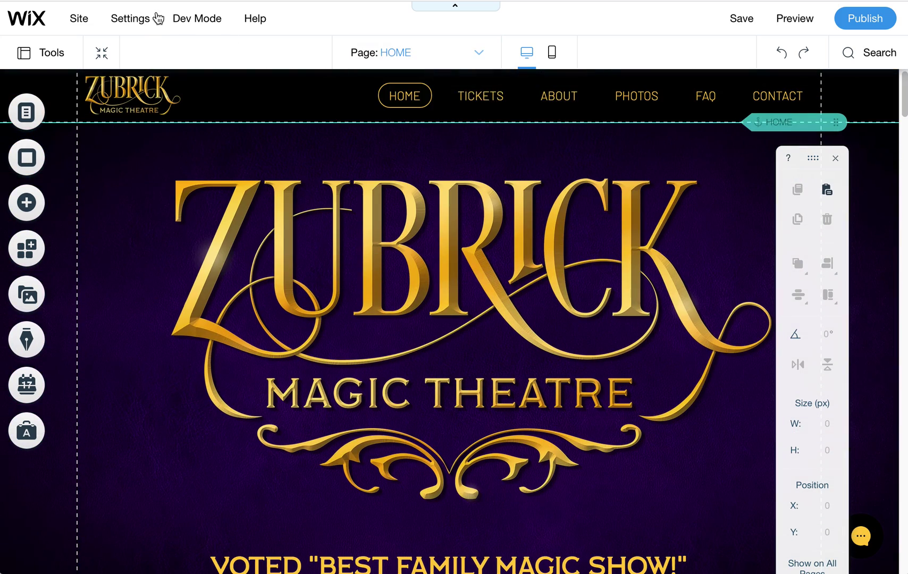
left_click(554, 56)
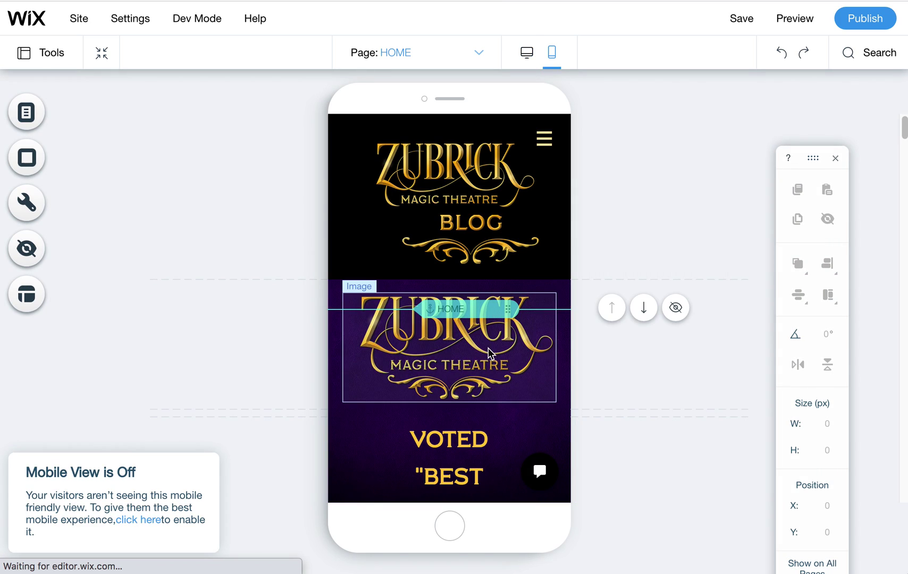
- Hide the BLOG image in the mobile header and move the Zubrick logo there slightly down
left_click(467, 242)
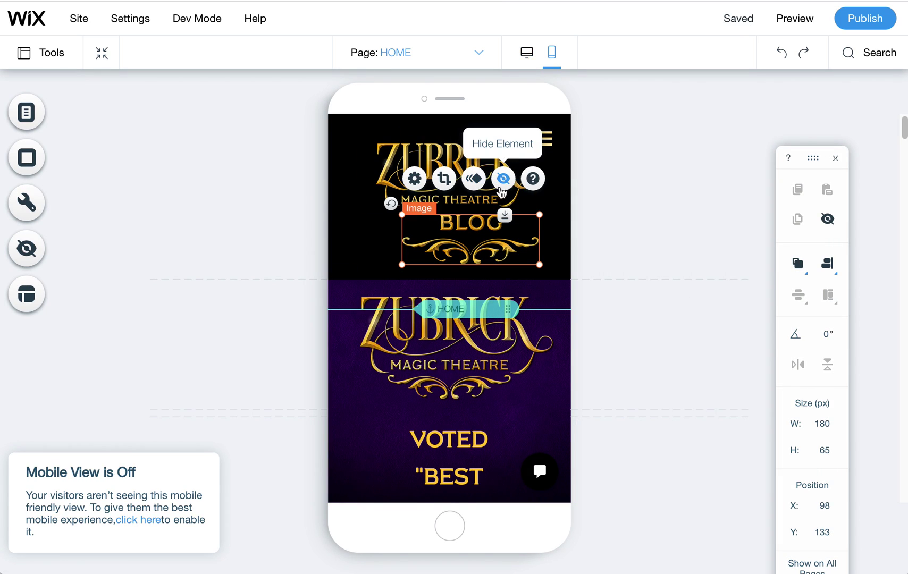
left_click(503, 179)
key("ctrl+z")
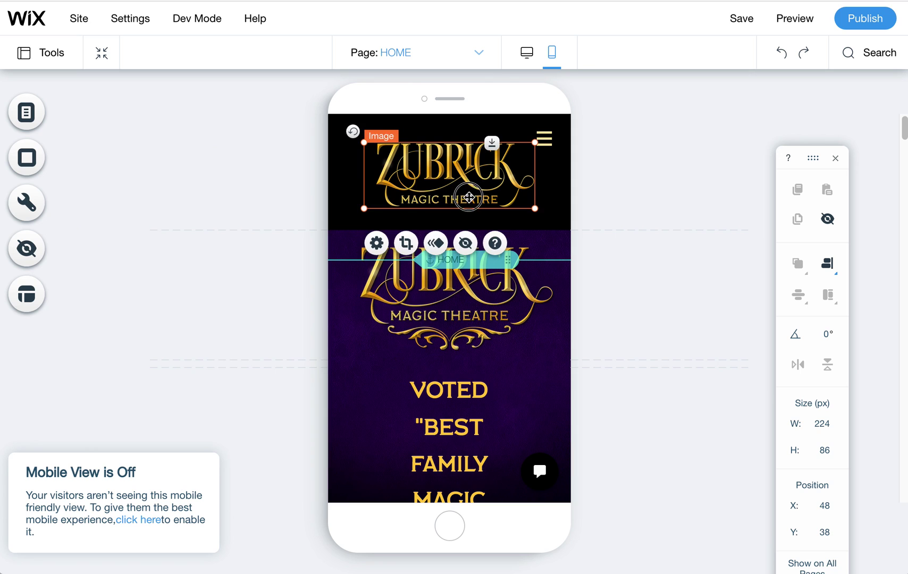
left_click(466, 126)
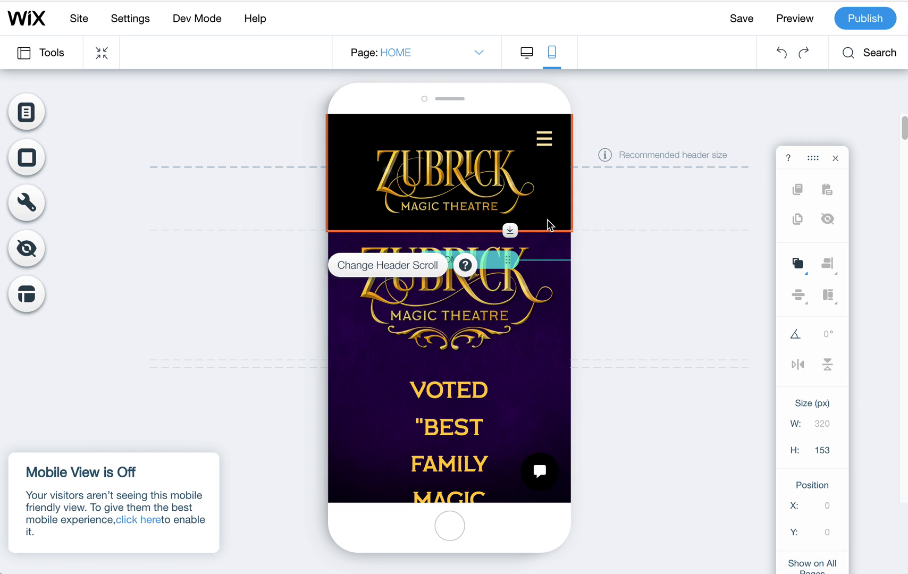
- Hide the strip with the duplicate Zubrick Magic Theatre logo below the mobile header
scroll(581, 284, "down", 2)
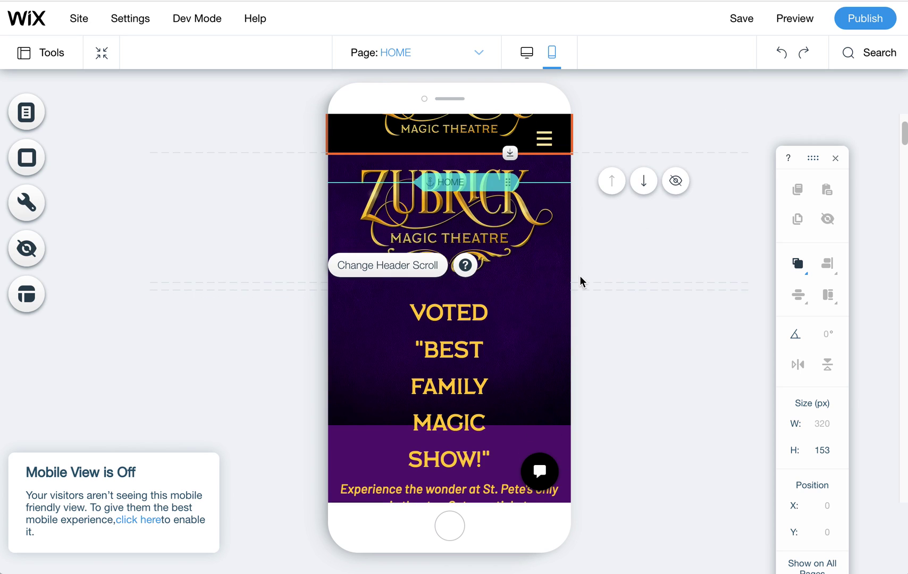
left_click(446, 230)
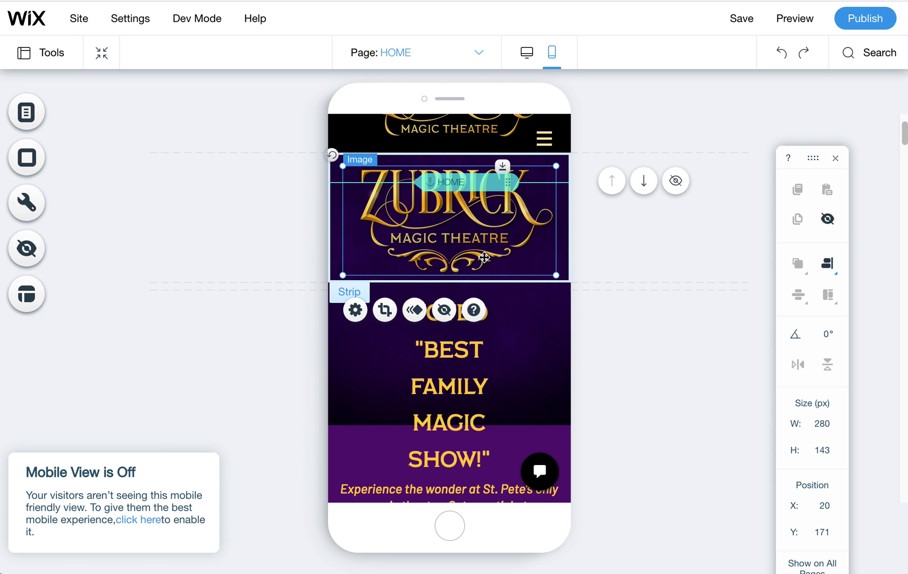
scroll(473, 240, "up", 2)
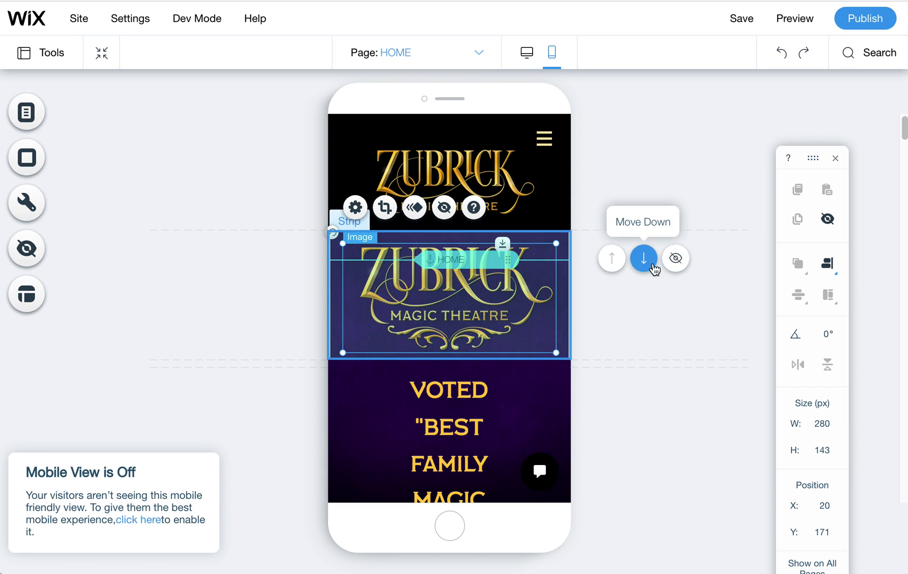
left_click(675, 258)
- Narrow VOTED to 118 and BEST to 160, place BEST beside VOTED at X 95, Y 163, and move FAMILY up beneath them
left_click(453, 252)
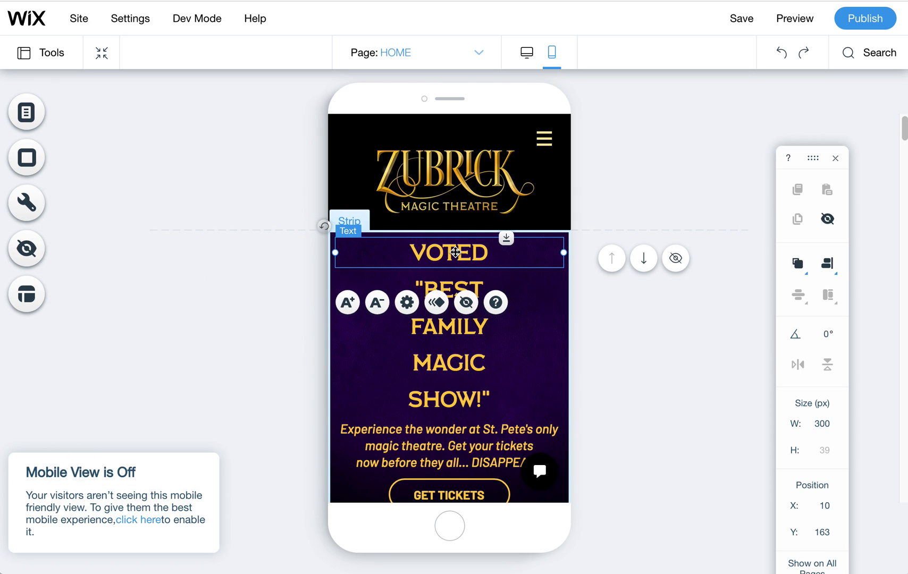
left_click_drag(563, 253, 462, 237)
left_click(442, 275)
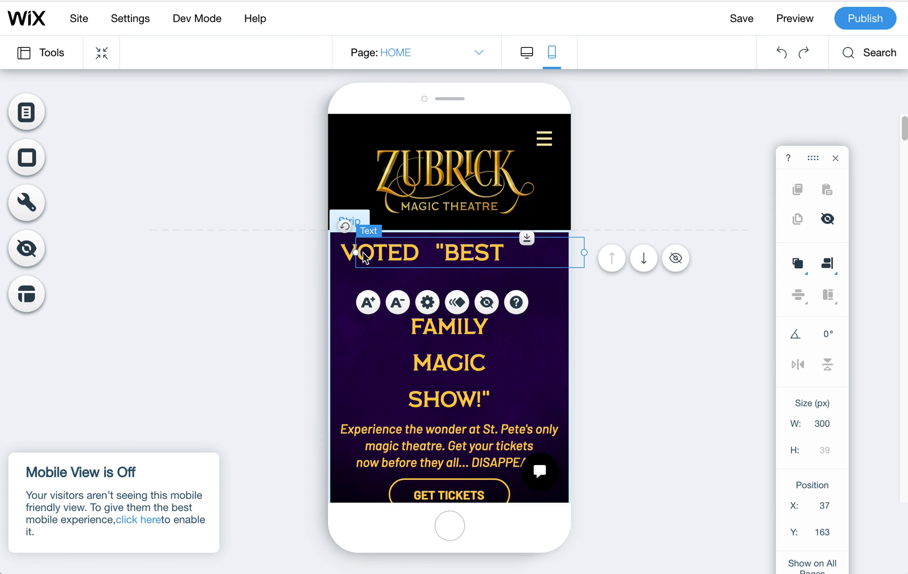
left_click_drag(356, 252, 460, 252)
left_click_drag(532, 263, 473, 263)
left_click(432, 324)
left_click_drag(432, 324, 393, 254)
- Reduce the mobile font size of the VOTED text to 16 px
left_click(393, 254)
left_click(378, 301)
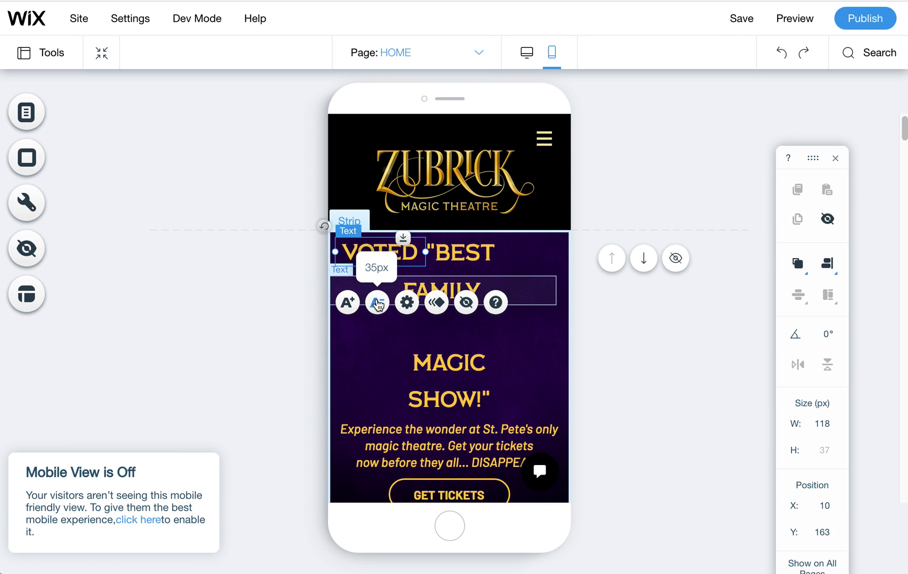
left_click(378, 302)
left_click(377, 302)
left_click(377, 301)
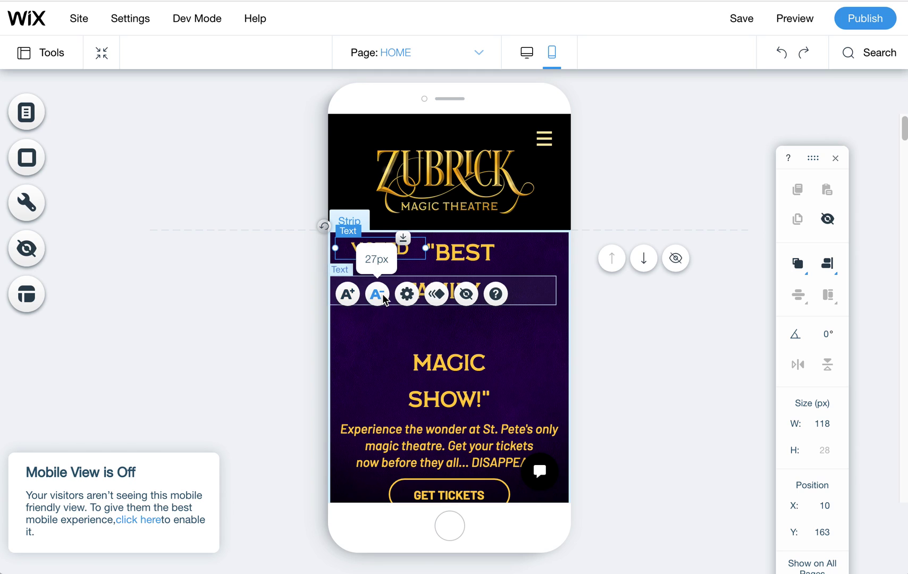
left_click(384, 300)
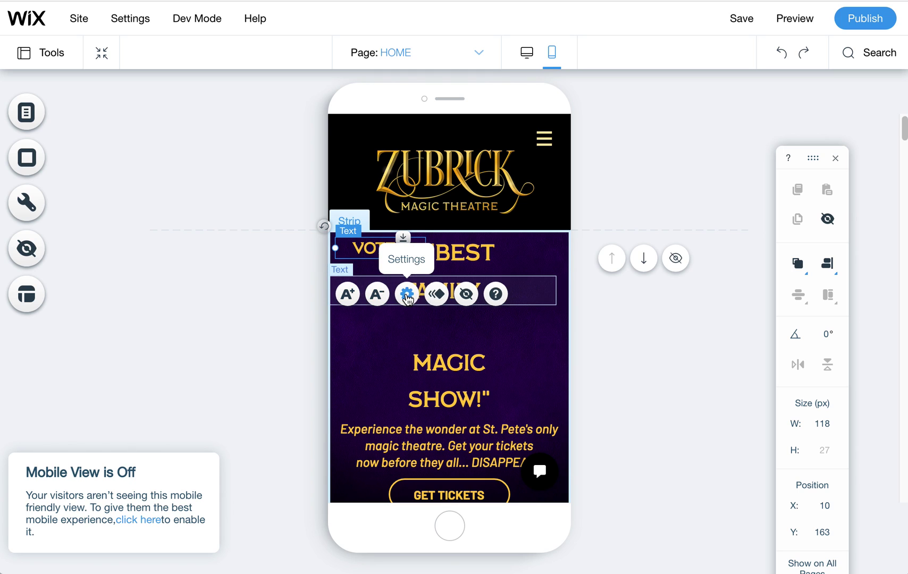
left_click(408, 296)
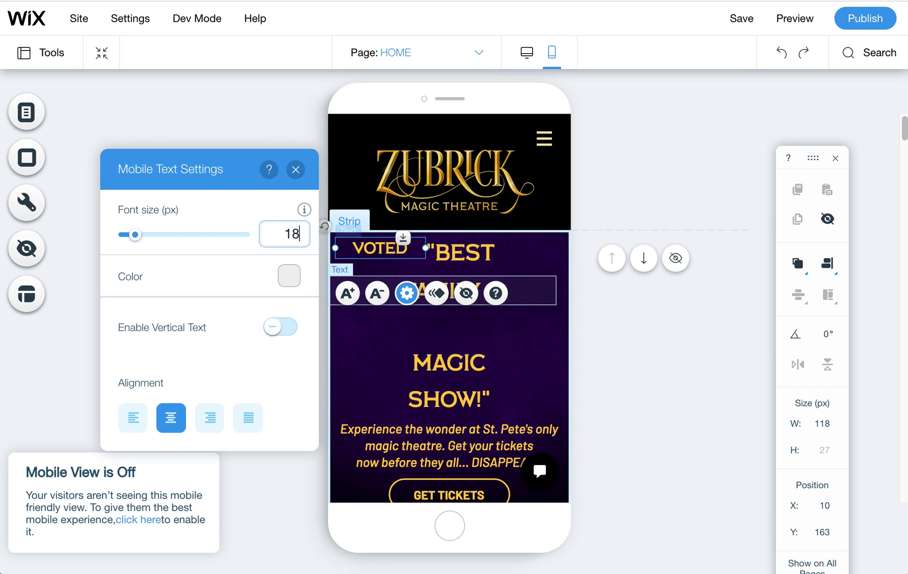
key("Return")
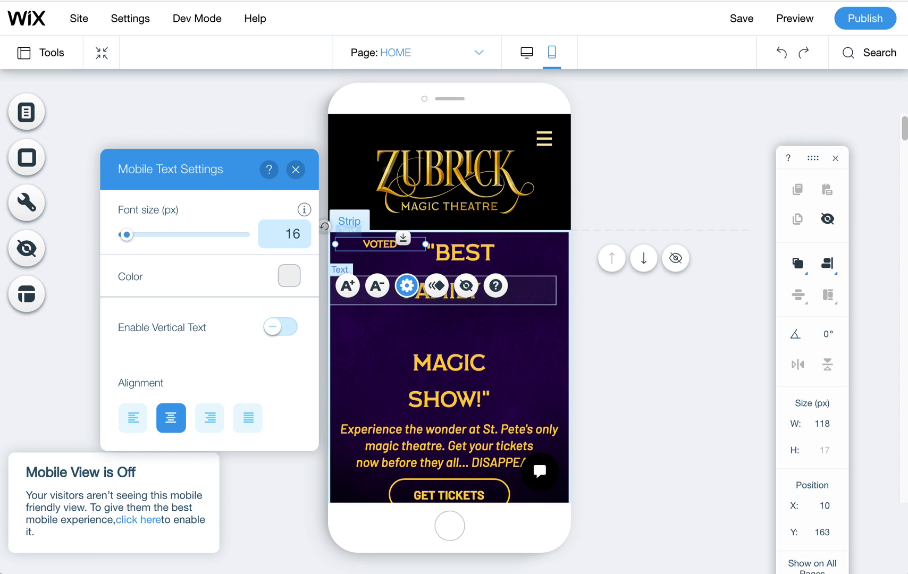
- Set the mobile font size of the BEST and FAMILY texts to 16 px each
left_click(425, 254)
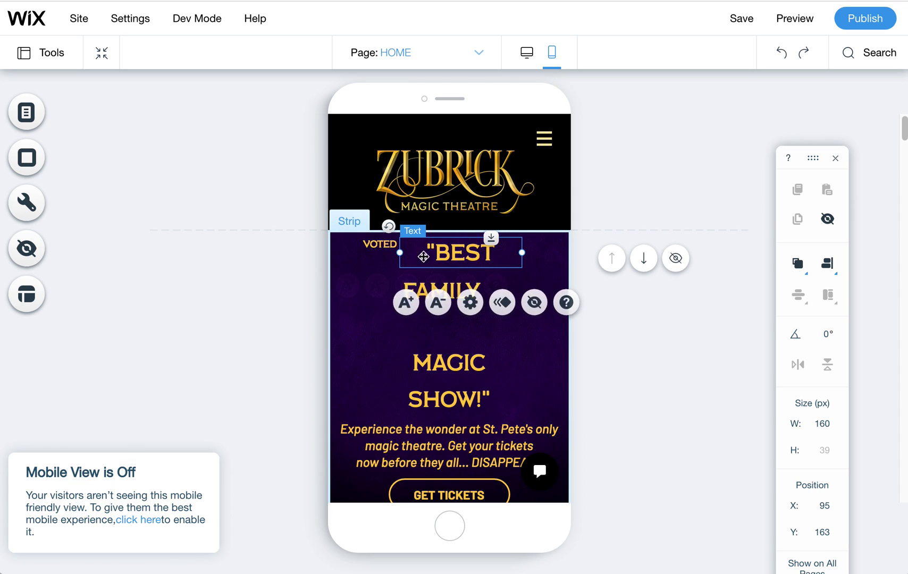
left_click(471, 302)
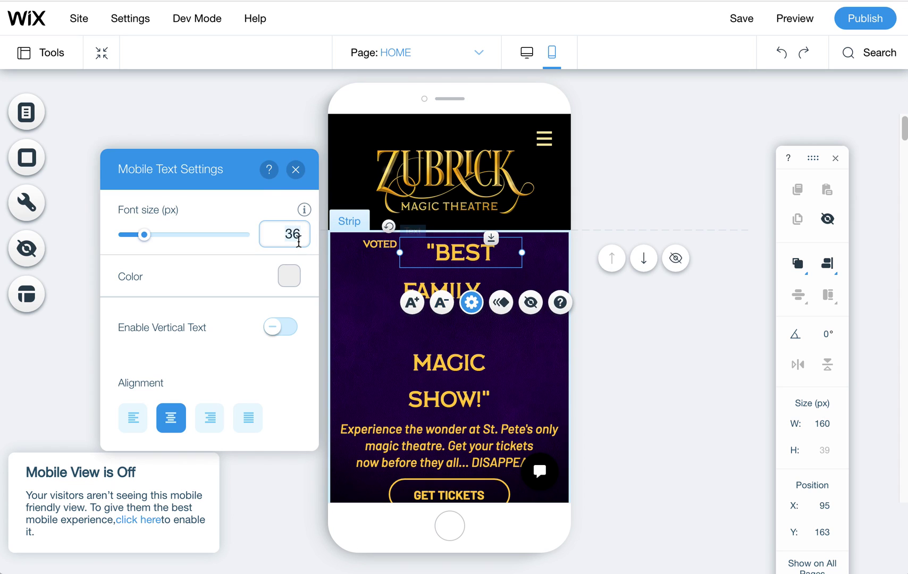
key("Return")
left_click(468, 273)
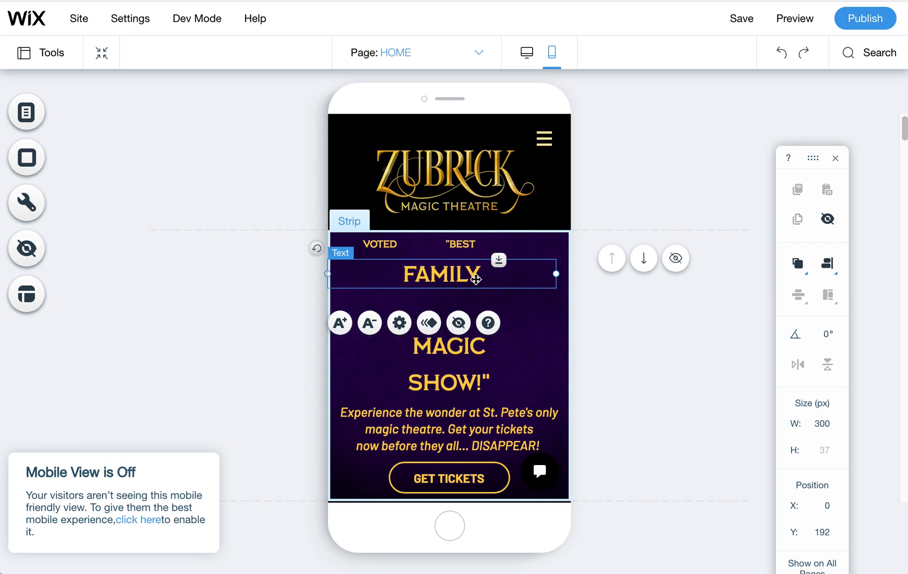
left_click(400, 323)
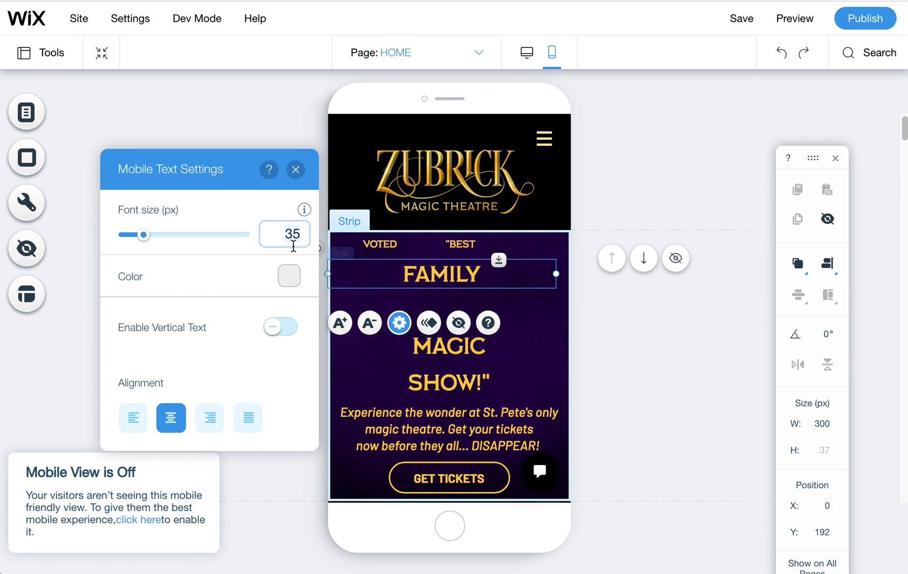
type("16")
key("Return")
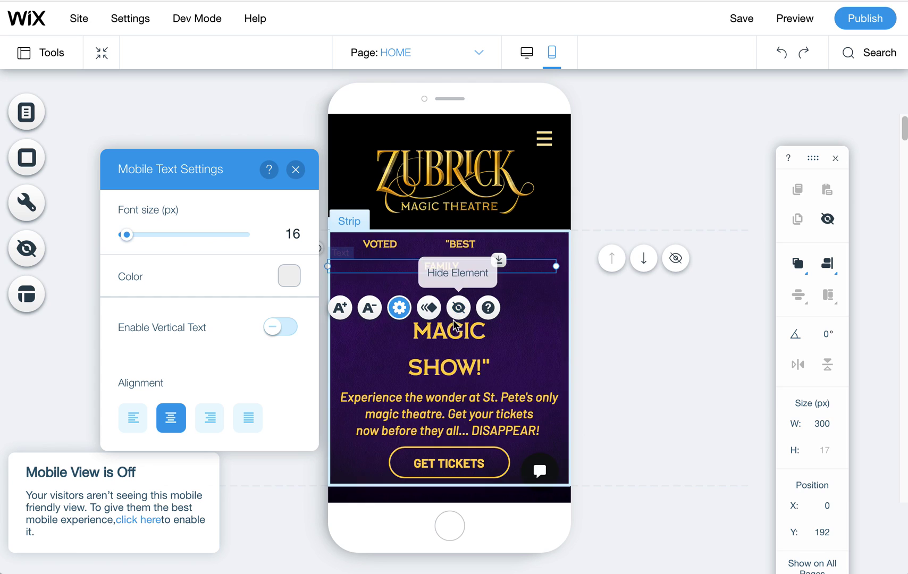
- Set the mobile font size of the MAGIC and SHOW! texts to 16 px each
left_click(400, 319)
left_click(407, 279)
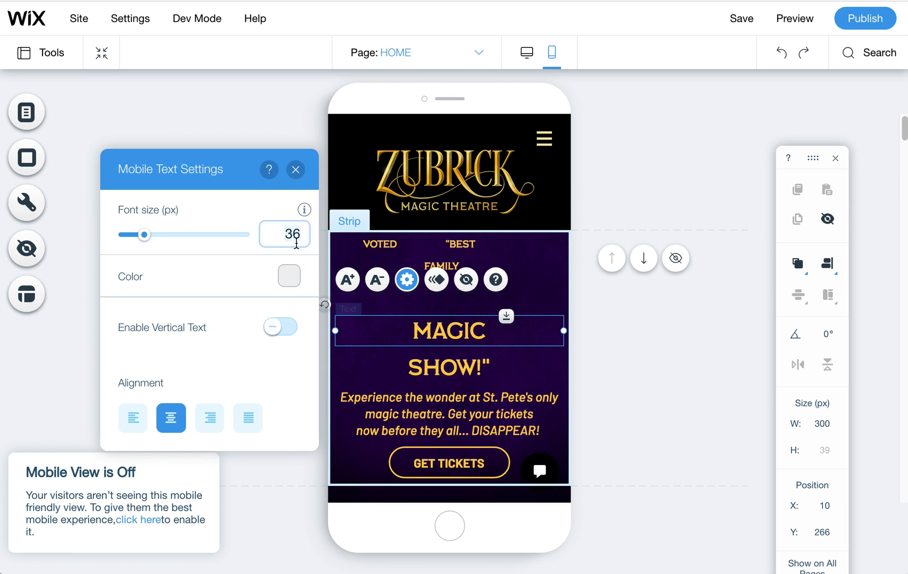
key("Return")
left_click(450, 351)
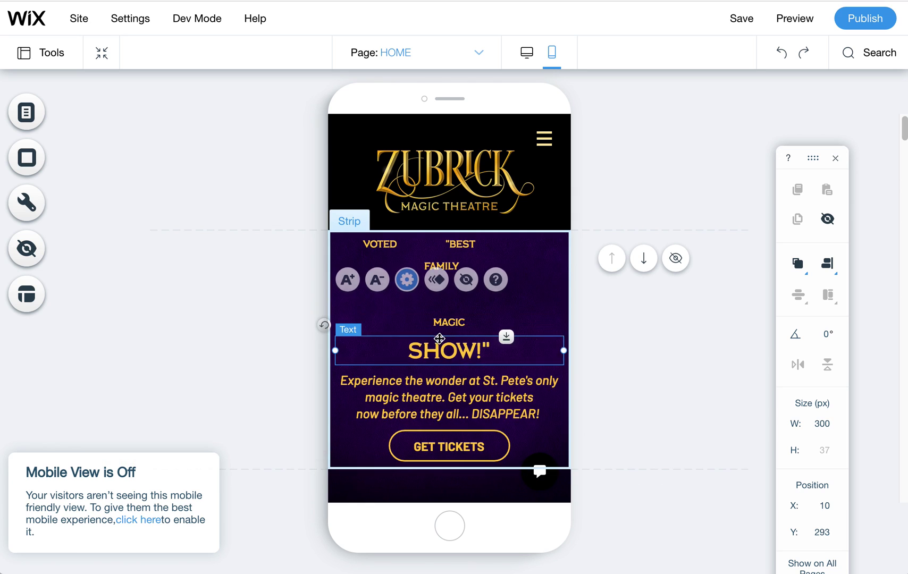
left_click(407, 301)
left_click(297, 236)
type("16")
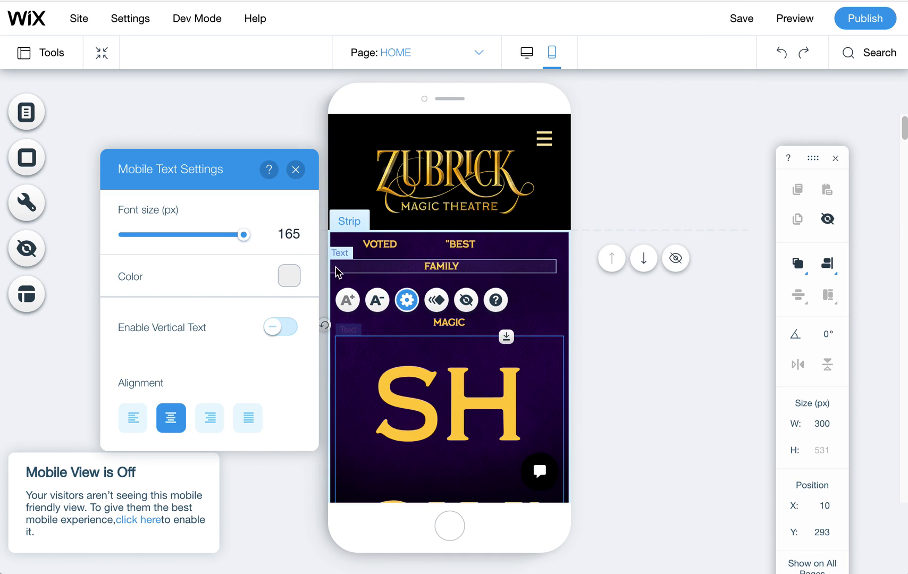
key("Return")
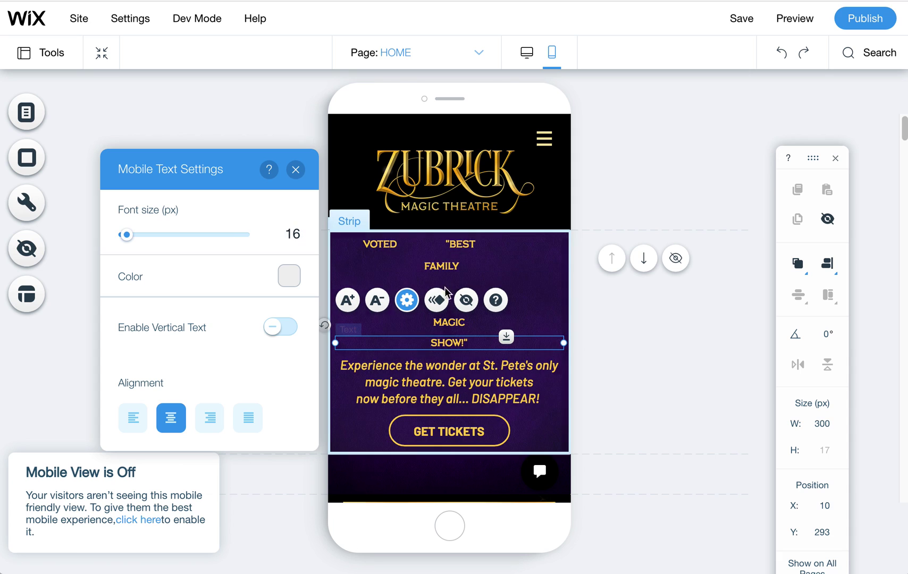
- Narrow the VOTED, BEST and FAMILY text boxes and line the three words up in one row
left_click(430, 244)
mouse_move(400, 243)
left_mouse_down()
mouse_move(474, 244)
mouse_move(385, 243)
left_mouse_up()
left_click(380, 244)
left_click_drag(427, 245, 453, 245)
left_click_drag(343, 244, 450, 244)
- Narrow MAGIC and SHOW! and bring them up into the same row, placing SHOW! at X 240, Y 163 with width 76
left_click_drag(449, 322, 470, 262)
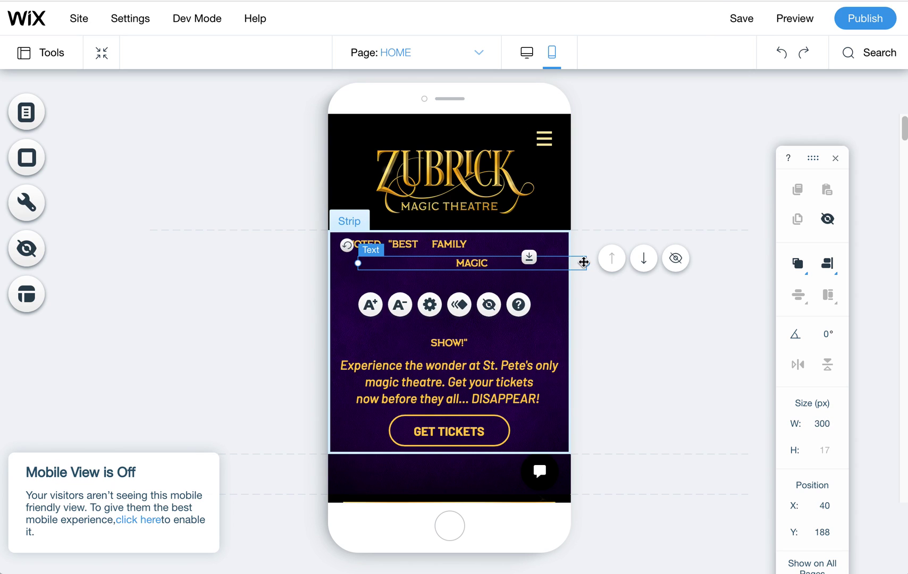
left_click_drag(571, 262, 501, 243)
left_click_drag(450, 343, 532, 246)
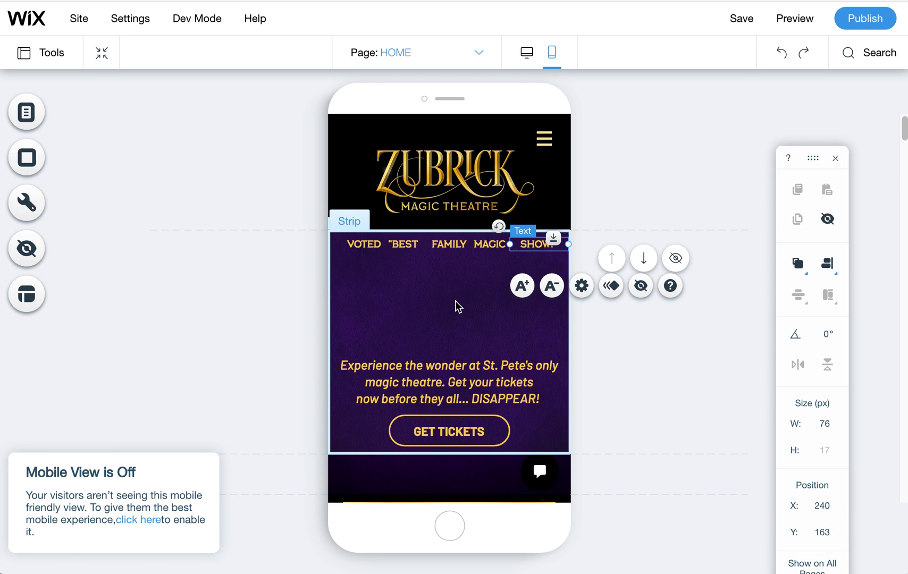
- Shift FAMILY, MAGIC and SHOW! slightly left within the heading row
left_click(456, 302)
left_click(451, 249)
left_click_drag(451, 249, 531, 253)
left_click(443, 279)
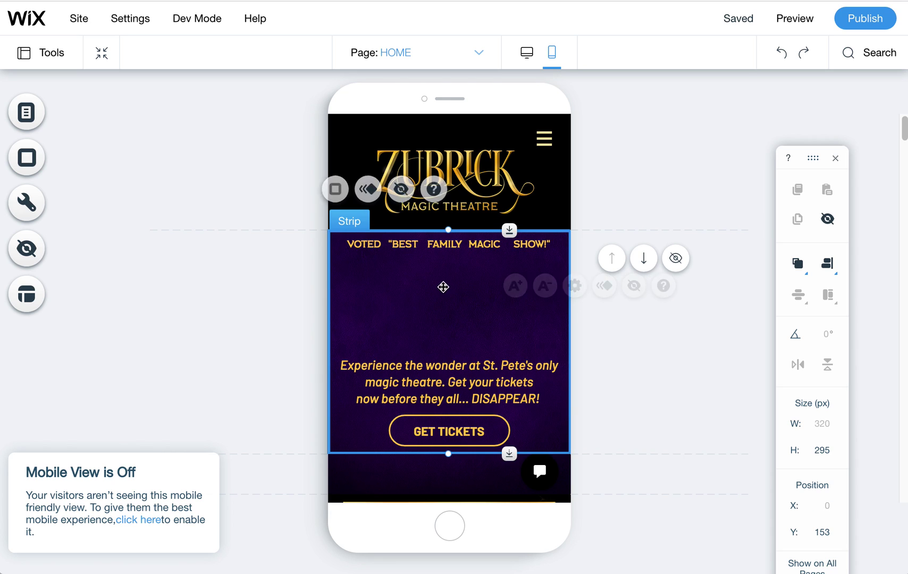
- Tighten the heading's word spacing by moving BEST to X 66, MAGIC to X 170, and FAMILY and SHOW! closer to them
left_click(367, 245)
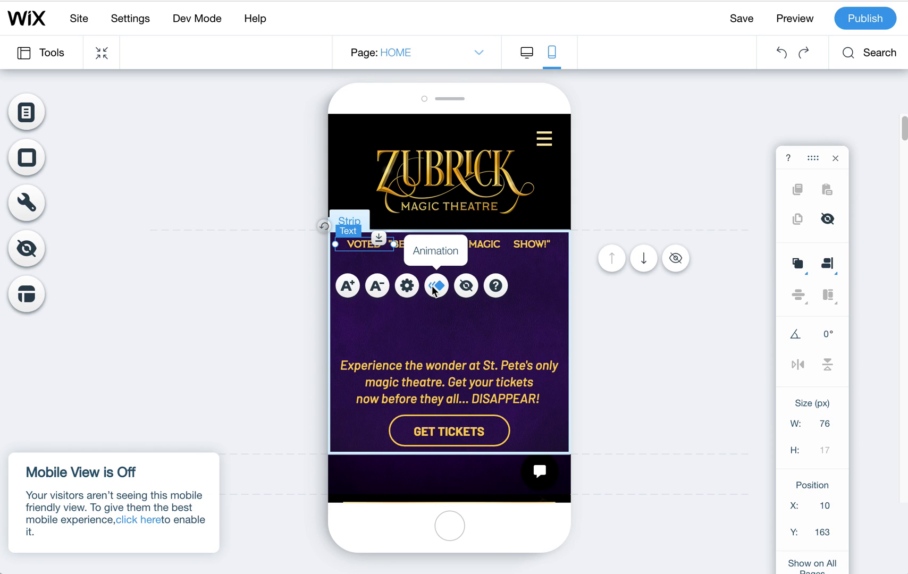
left_click(414, 245)
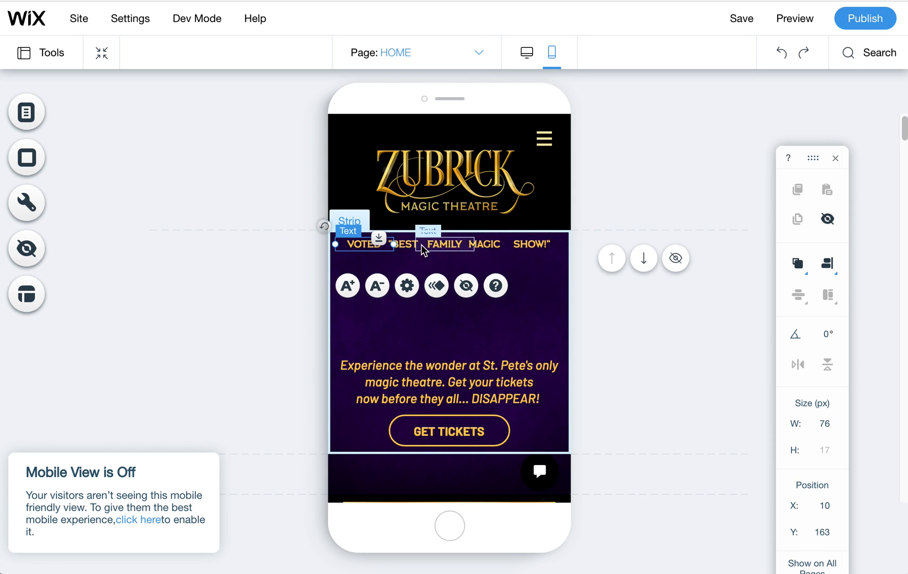
left_click(453, 245)
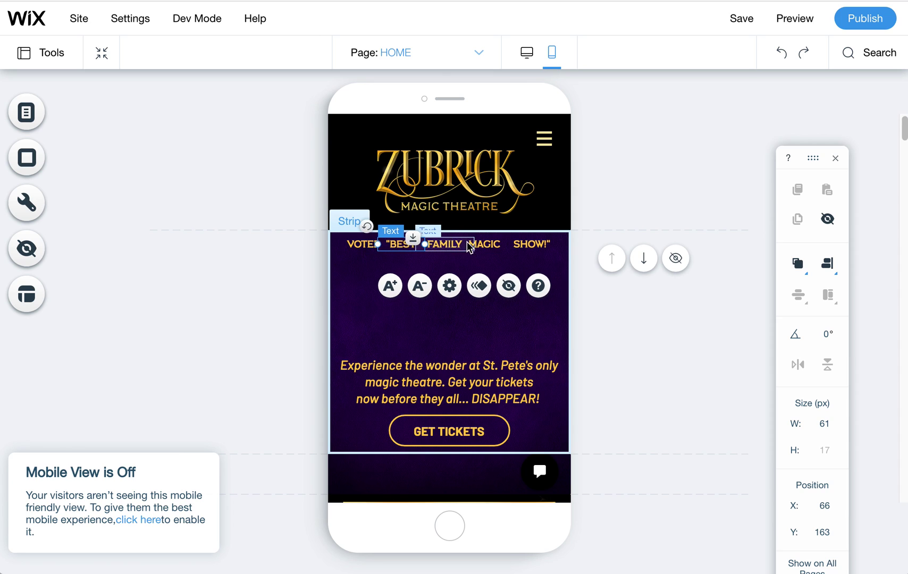
left_click(481, 243)
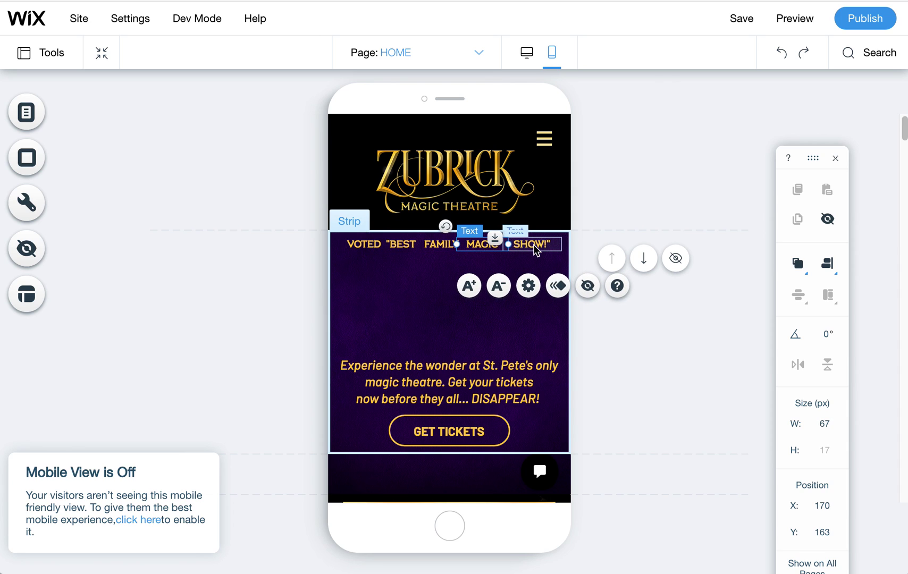
left_click_drag(534, 245, 539, 246)
- Select all five heading words together and shift the row right to X 15, Y 163
left_click(480, 245, "shift")
left_click(442, 244, "shift")
left_click(401, 245, "shift")
left_click(365, 246, "shift")
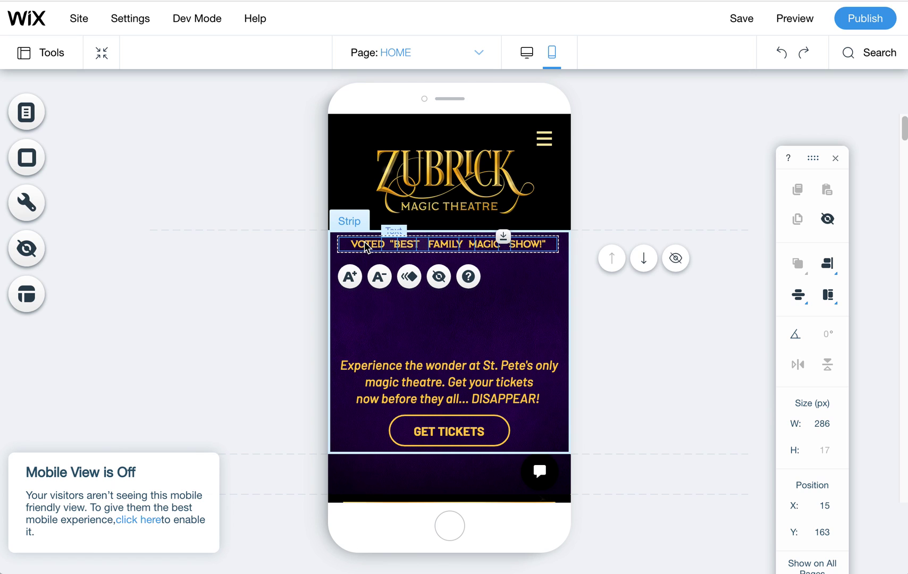
left_click(539, 312)
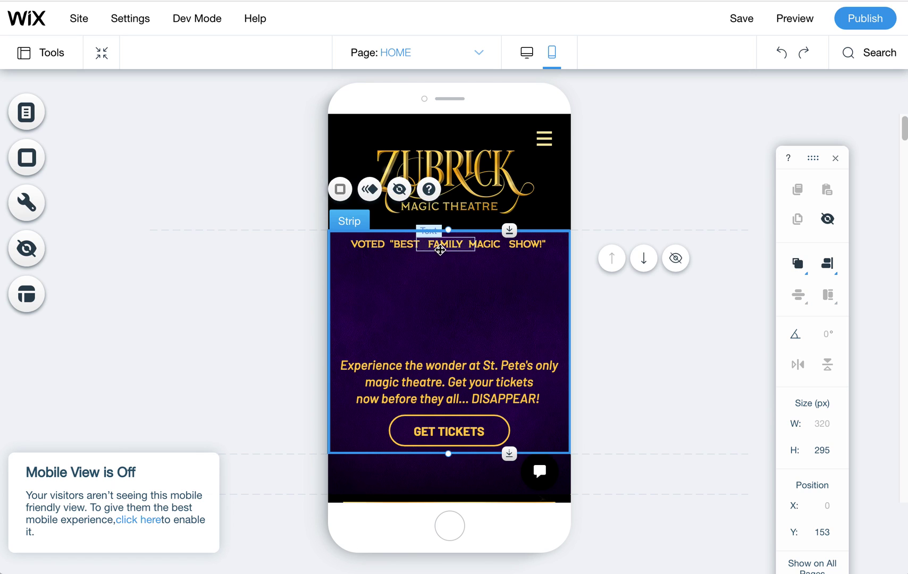
- Close the remaining word gaps by moving FAMILY and MAGIC slightly left and SHOW! to X 220, Y 163
left_click(472, 249)
left_click(487, 243)
left_click(542, 243)
left_click_drag(542, 242, 538, 243)
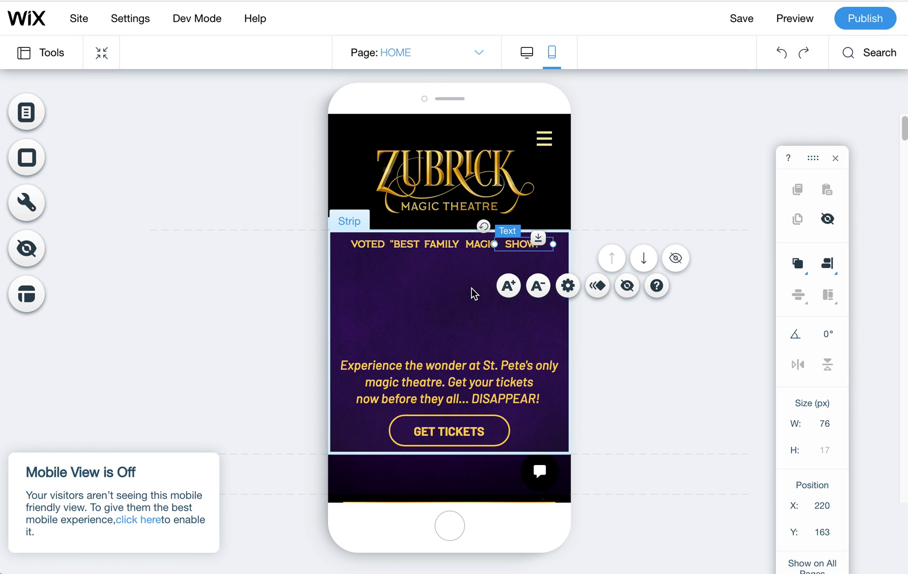
- Nudge the five heading words together slightly right to centre the row in the strip
left_click(372, 244, "shift")
key("Right")
key("Right")
key("Right")
key("Right")
key("Right")
key("Right")
- Reduce the font size of the "Experience the wonder" paragraph by three steps and move it up just below the heading row
left_click(488, 370)
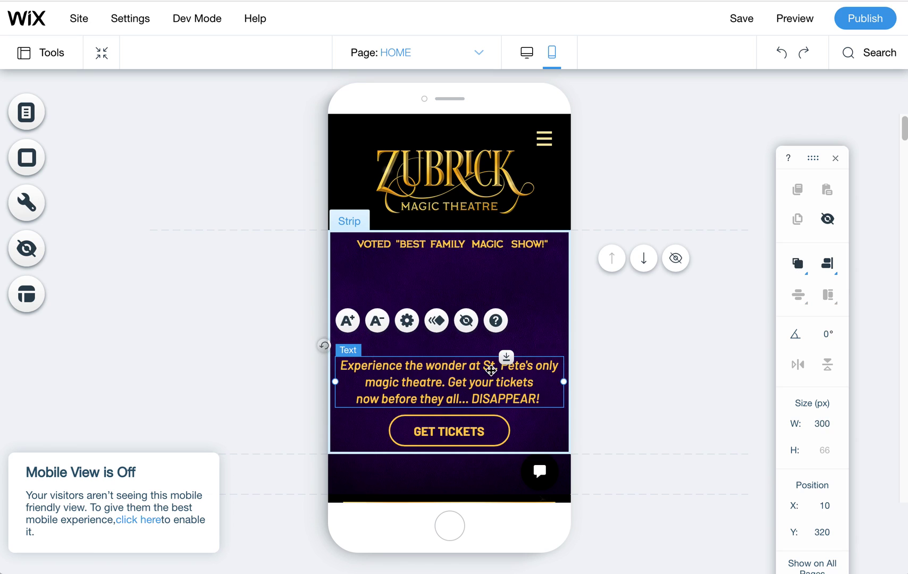
left_click(384, 332)
left_click(384, 332)
left_click(384, 332)
left_click_drag(478, 384, 478, 289)
- Move the GET TICKETS button up under the paragraph and shorten the strip to a height of 184 px
left_click_drag(475, 419, 471, 292)
left_click(507, 440)
left_click_drag(514, 442, 509, 369)
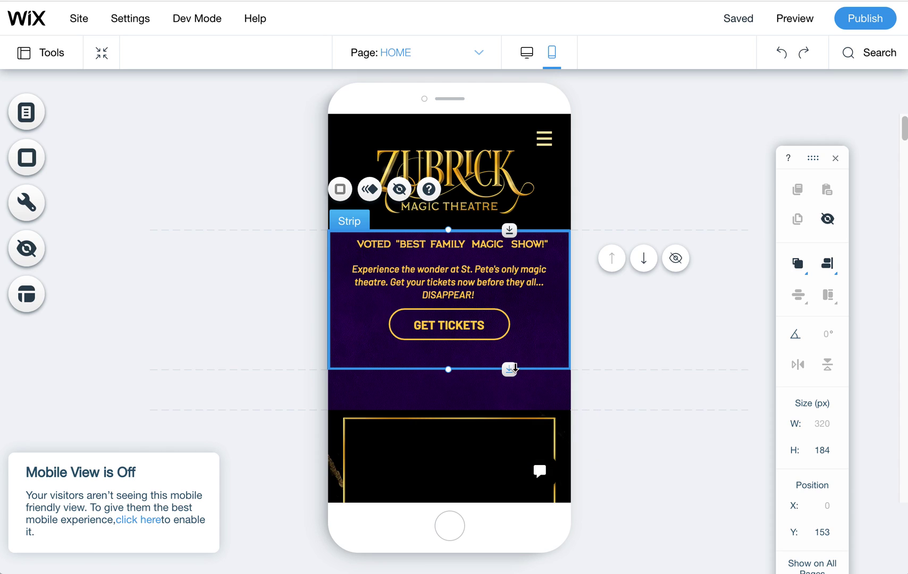
mouse_move(509, 375)
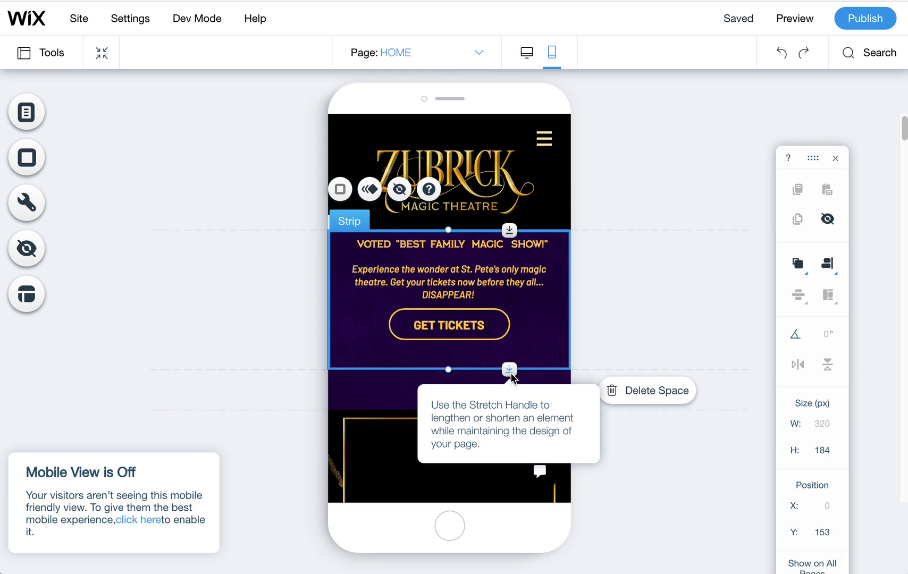
- Shorten the purple heading strip to a height of 169 px and move the video strip up directly beneath it to Y 322
mouse_move(509, 374)
left_mouse_down()
mouse_move(508, 351)
mouse_move(503, 377)
mouse_move(502, 357)
left_mouse_up()
scroll(525, 422, "down", 4)
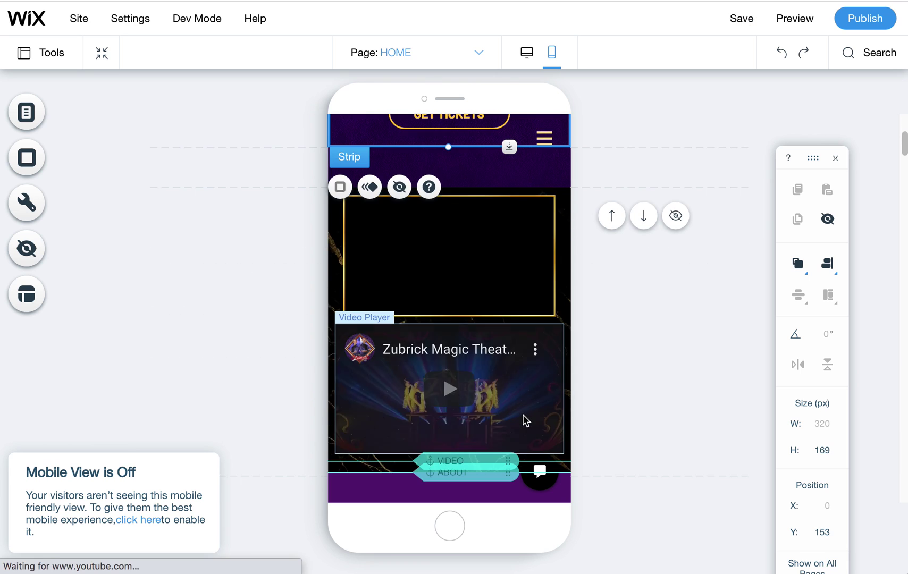
scroll(525, 422, "up", 3)
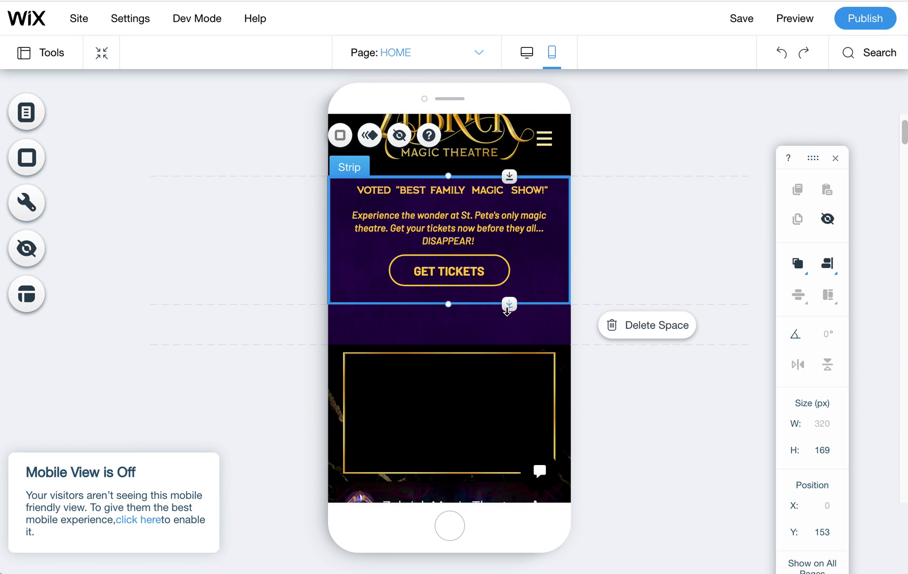
left_click(505, 343)
left_click_drag(502, 348, 509, 300)
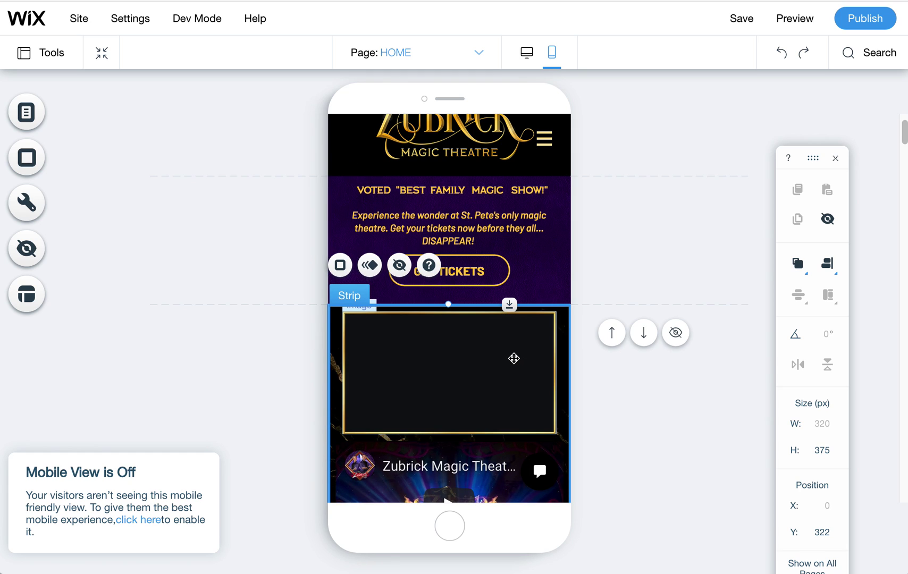
- Hide the empty gold frame image above the video and move the video player up to Y 339
left_click(504, 355)
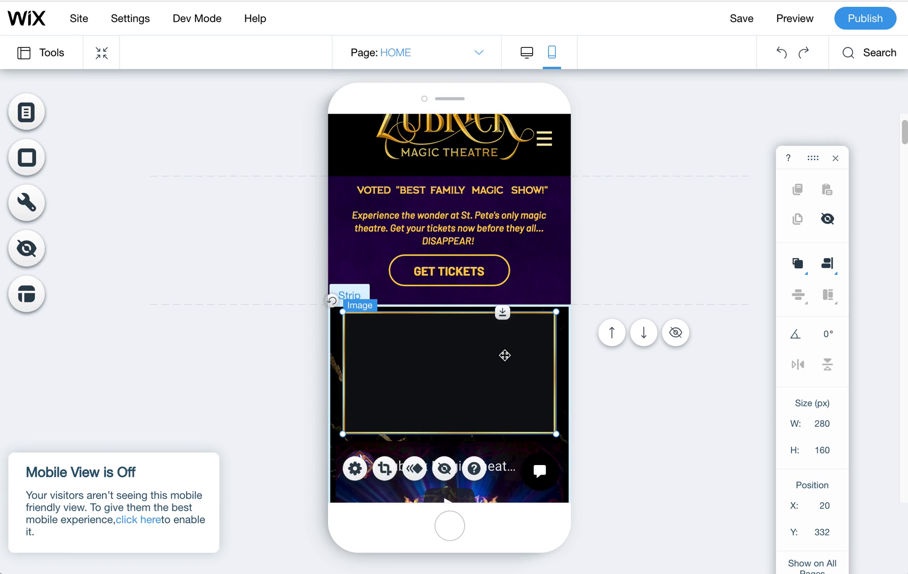
scroll(542, 414, "down", 3)
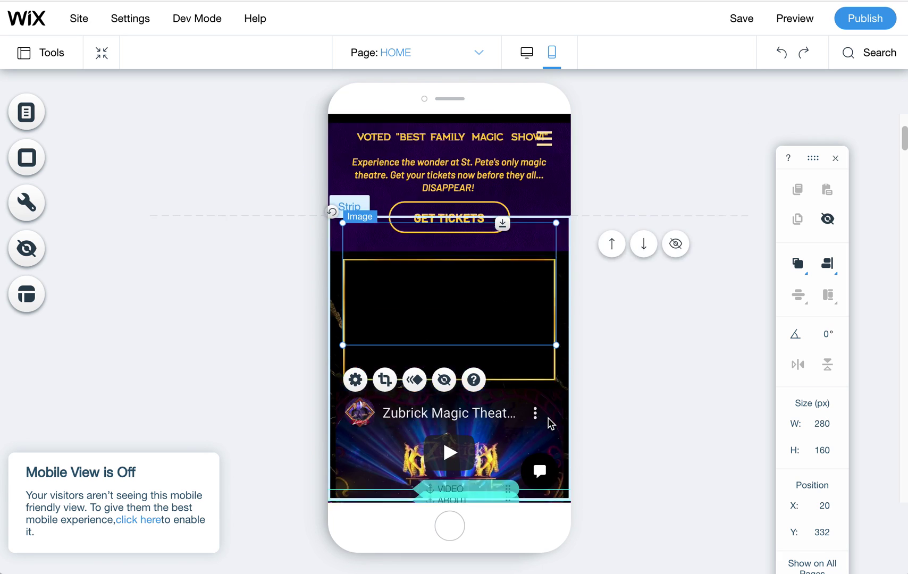
scroll(523, 351, "down", 3)
scroll(496, 208, "up", 2)
left_click_drag(503, 152, 495, 211)
left_click_drag(494, 256, 495, 210)
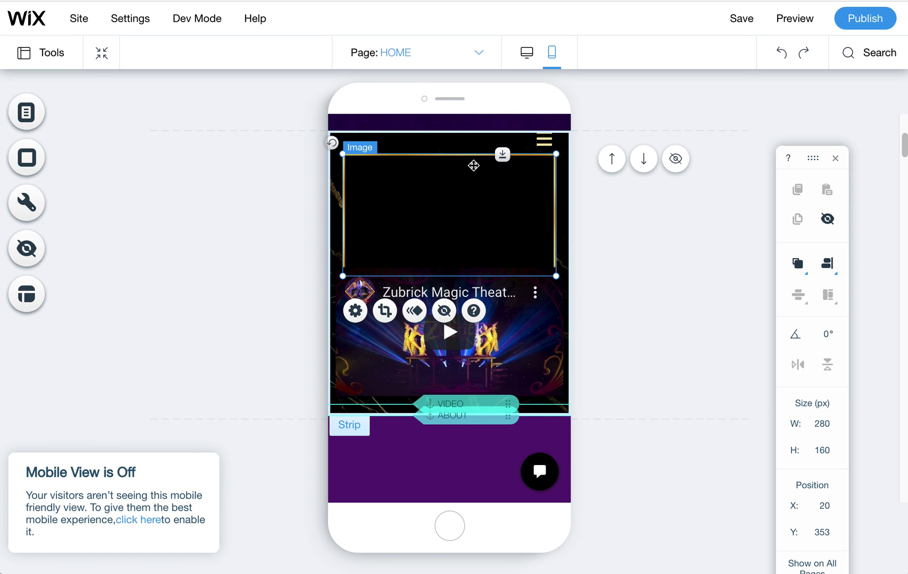
left_click(445, 311)
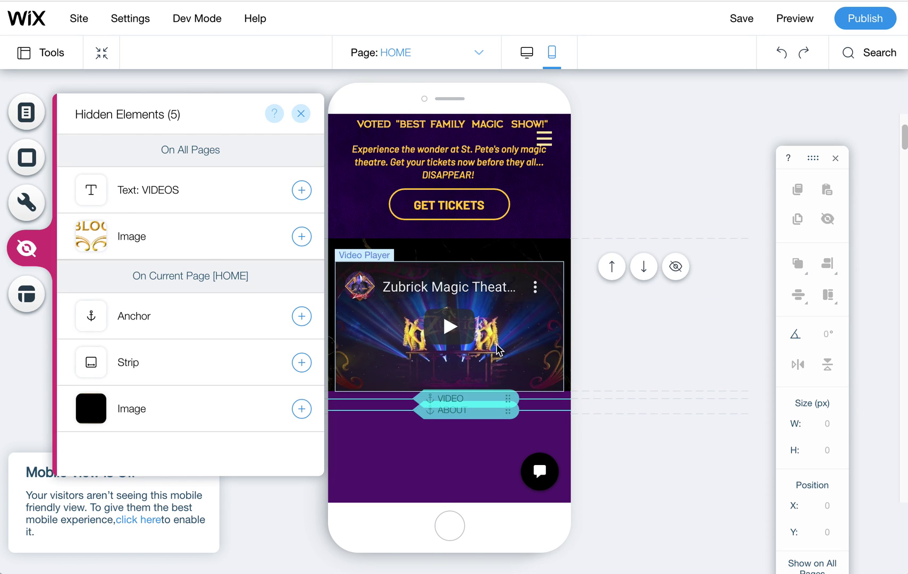
left_click(501, 350)
left_click_drag(507, 260, 504, 249)
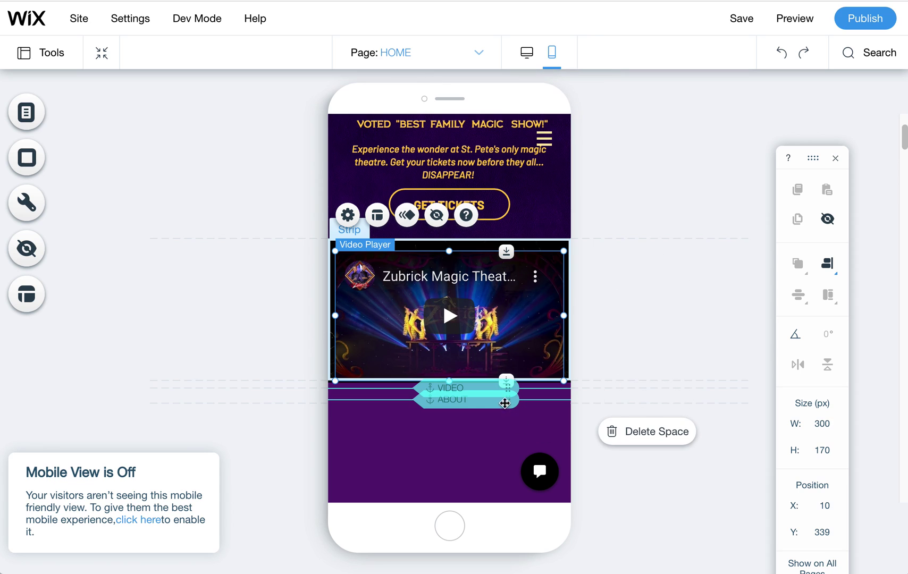
- Move the VIDEO anchor to the video strip's upper edge at Y 322 and the ABOUT anchor to its lower edge
left_click_drag(478, 377, 492, 239)
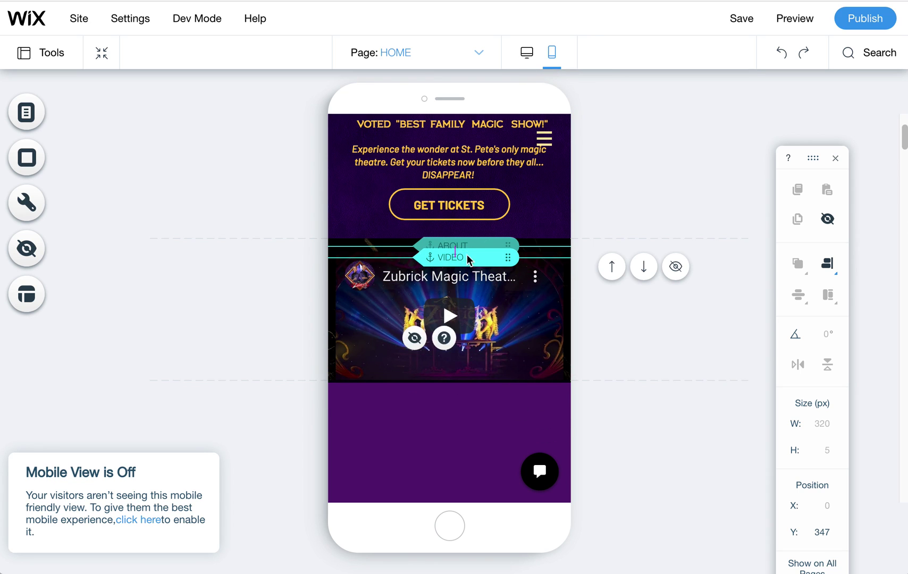
left_click_drag(471, 246, 460, 392)
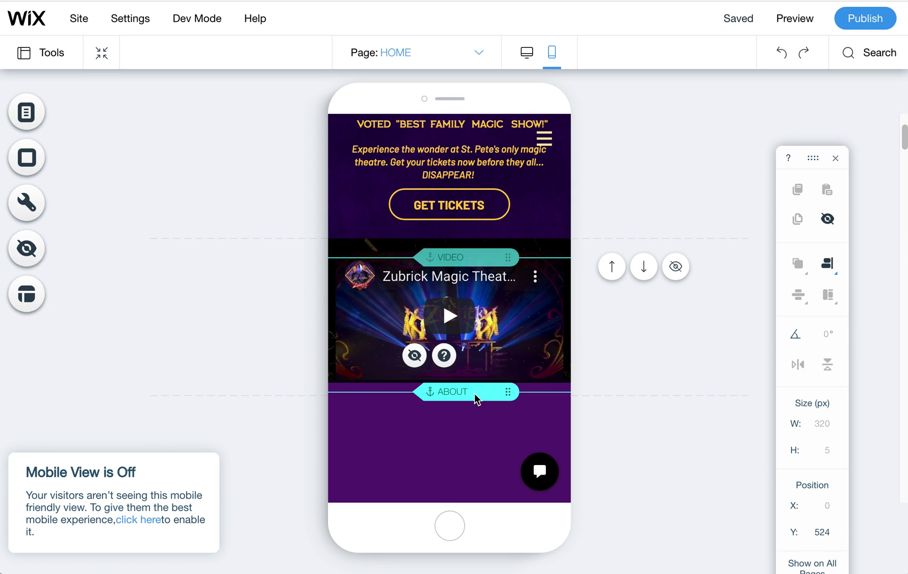
mouse_move(479, 393)
left_mouse_down()
mouse_move(481, 375)
mouse_move(479, 383)
left_mouse_up()
left_click_drag(491, 253, 483, 239)
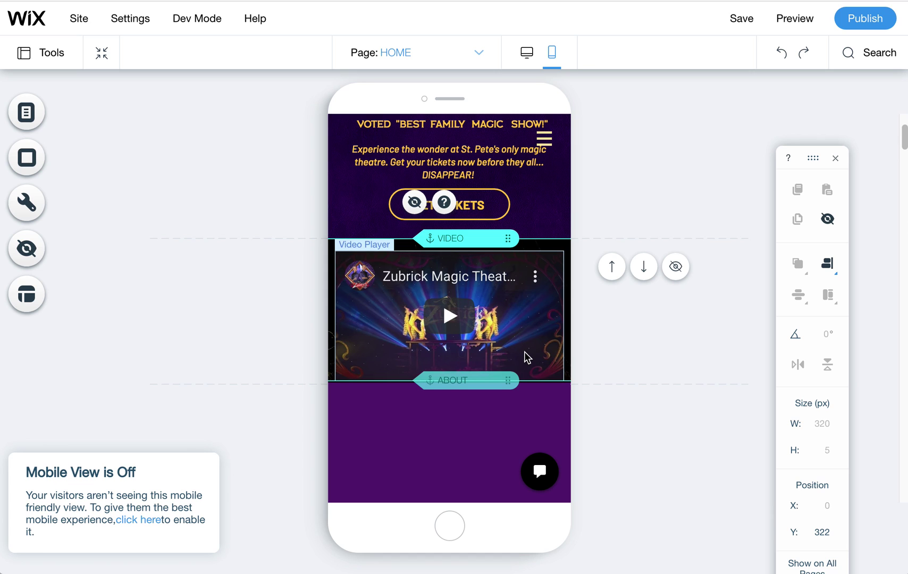
- Delete the large empty purple space between the video strip and the photo strip of the two magicians
scroll(543, 357, "down", 5)
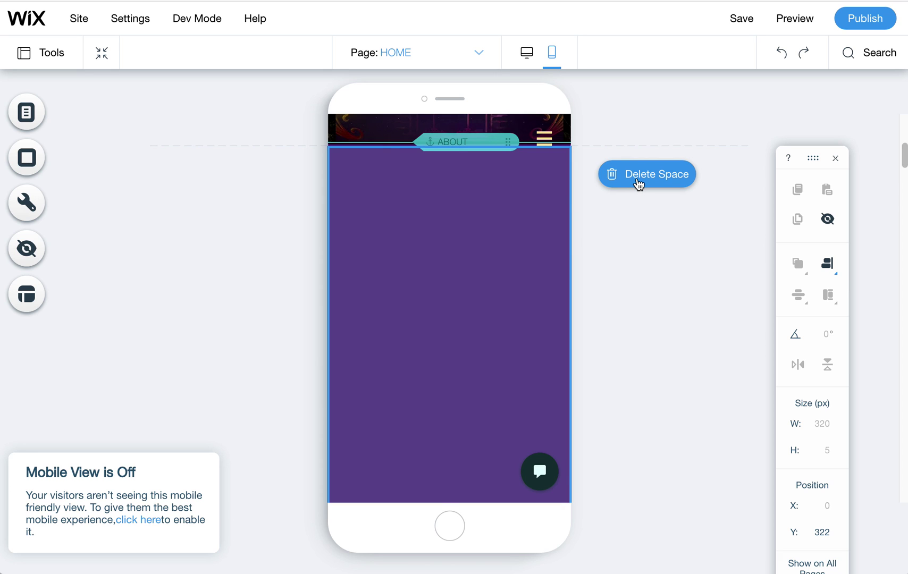
scroll(538, 306, "down", 3)
scroll(538, 302, "up", 4)
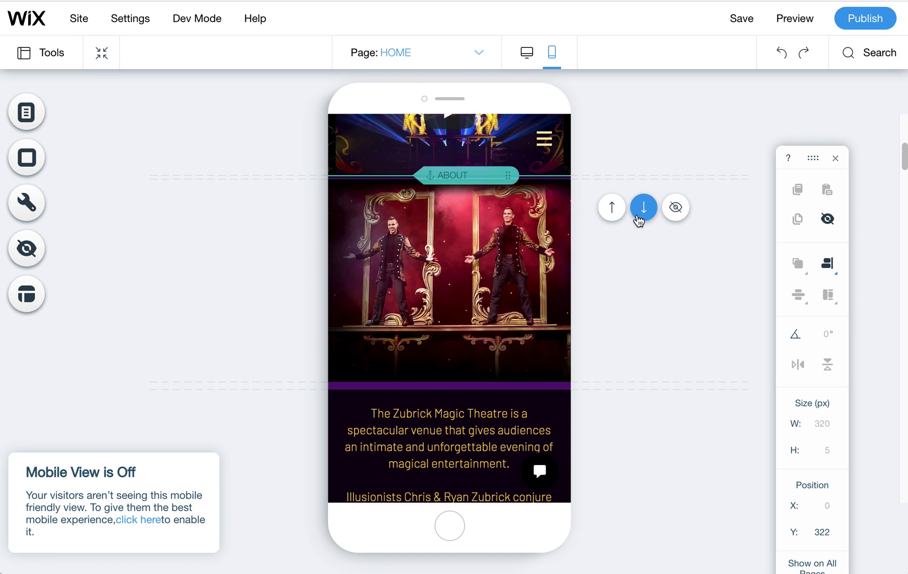
scroll(536, 266, "up", 1)
scroll(534, 267, "up", 1)
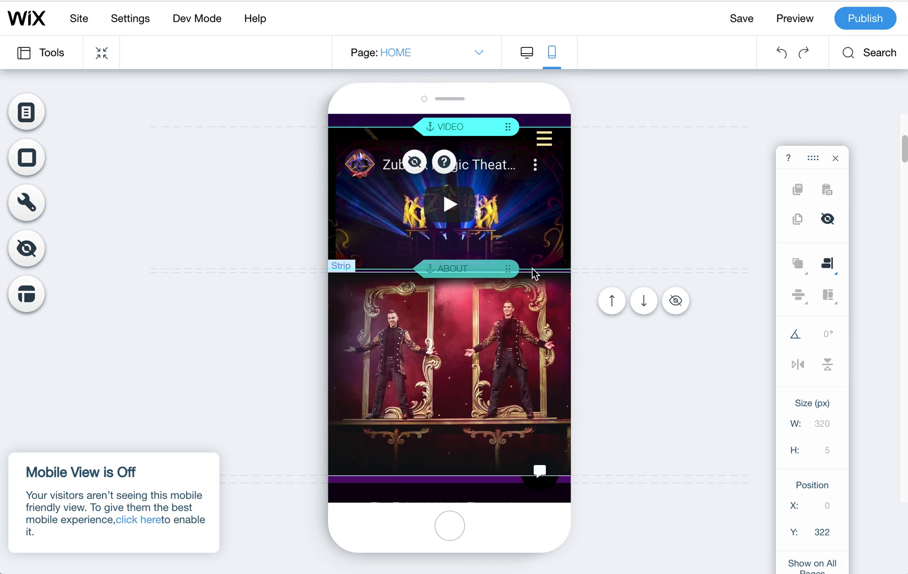
- Reduce the font size of the theatre description text below the magicians' photo by three steps
left_click(516, 377)
scroll(517, 378, "down", 4)
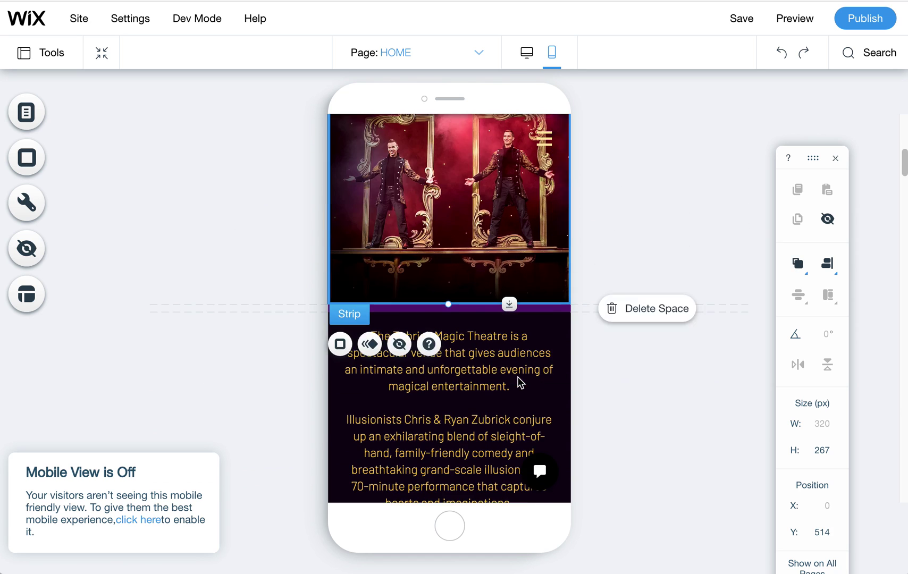
left_click(517, 378)
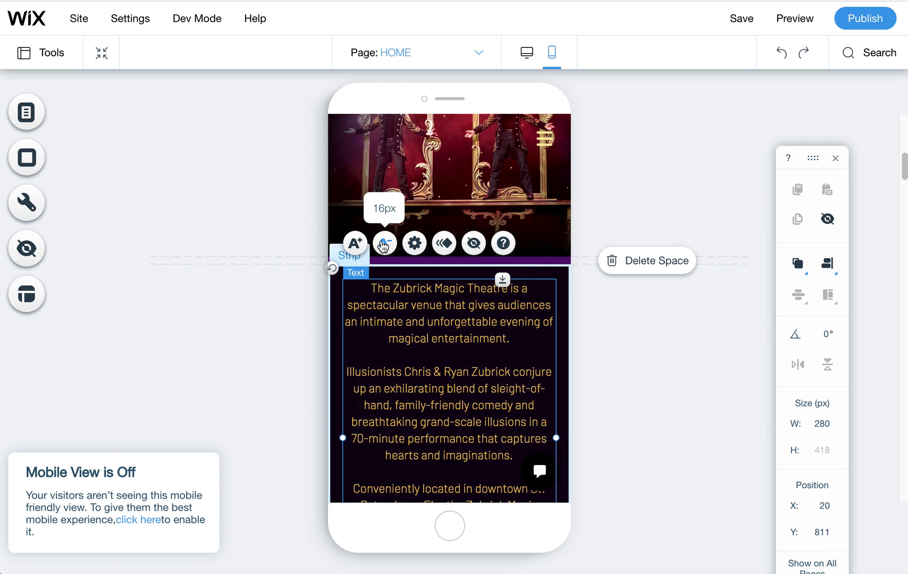
left_click(385, 245)
left_click(385, 244)
left_click(385, 245)
- Examine the layout of the awards and social sections, the description text with its GET TICKETS button, and the spacing between strips
scroll(506, 420, "down", 5)
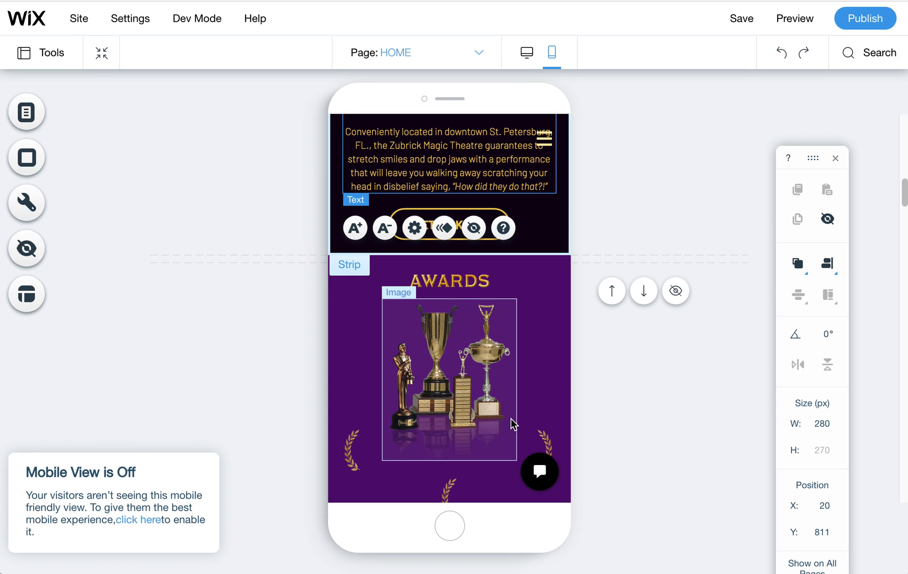
scroll(511, 423, "down", 6)
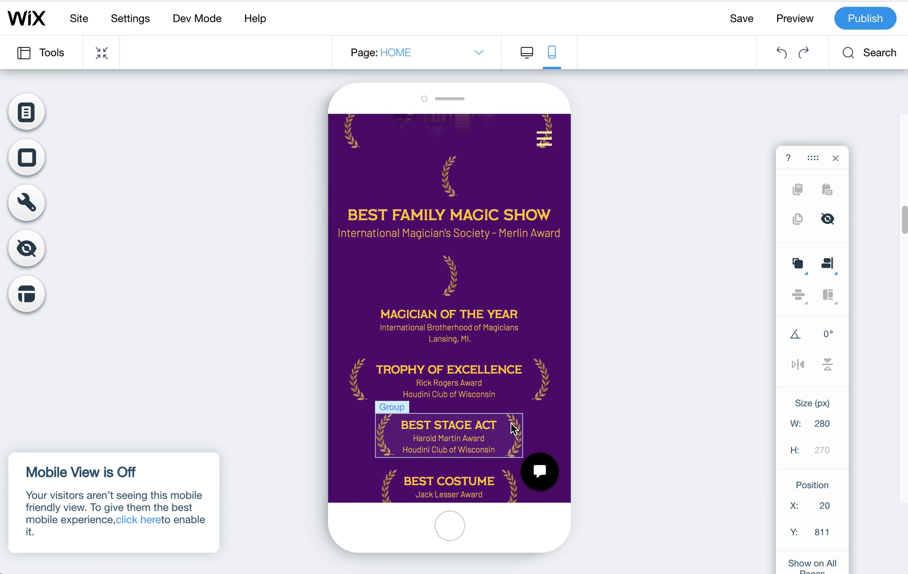
scroll(511, 424, "down", 5)
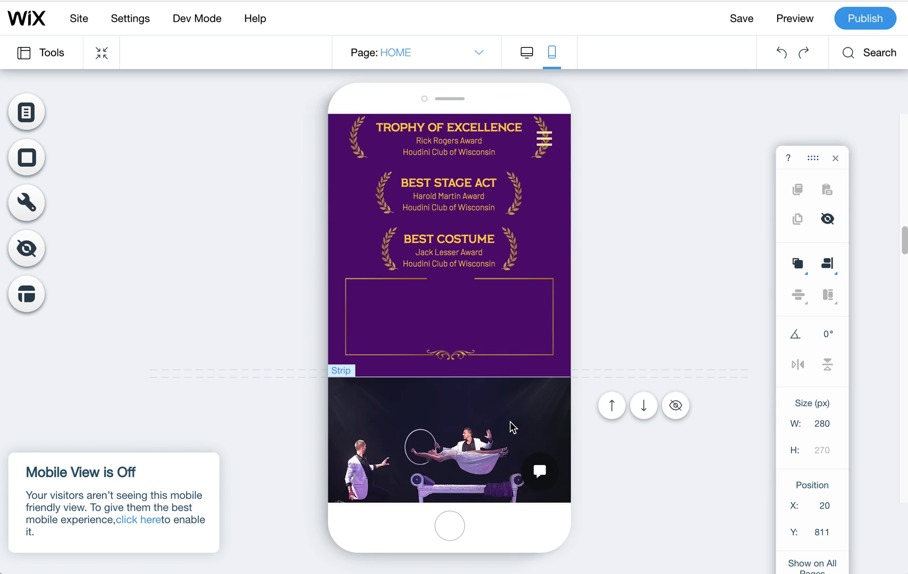
scroll(510, 422, "down", 8)
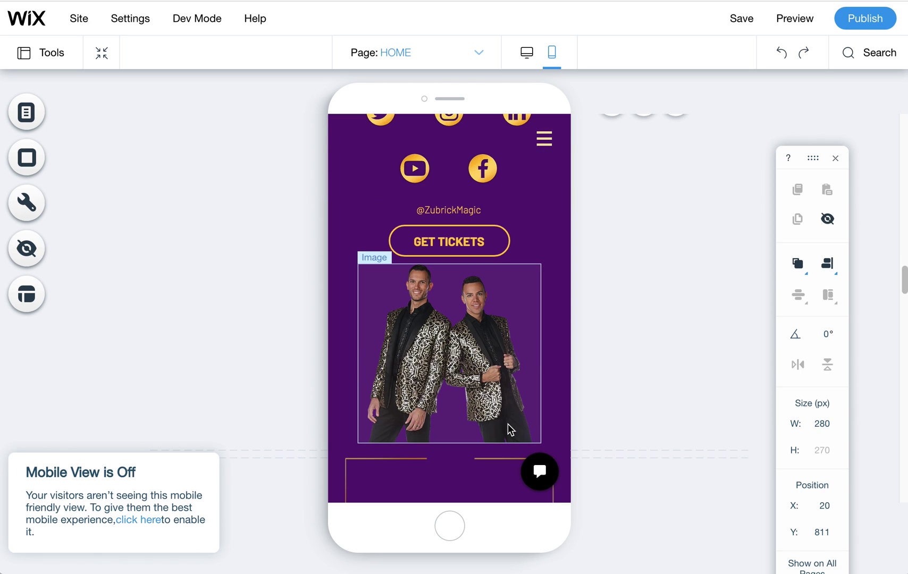
scroll(509, 422, "up", 3)
scroll(510, 425, "up", 4)
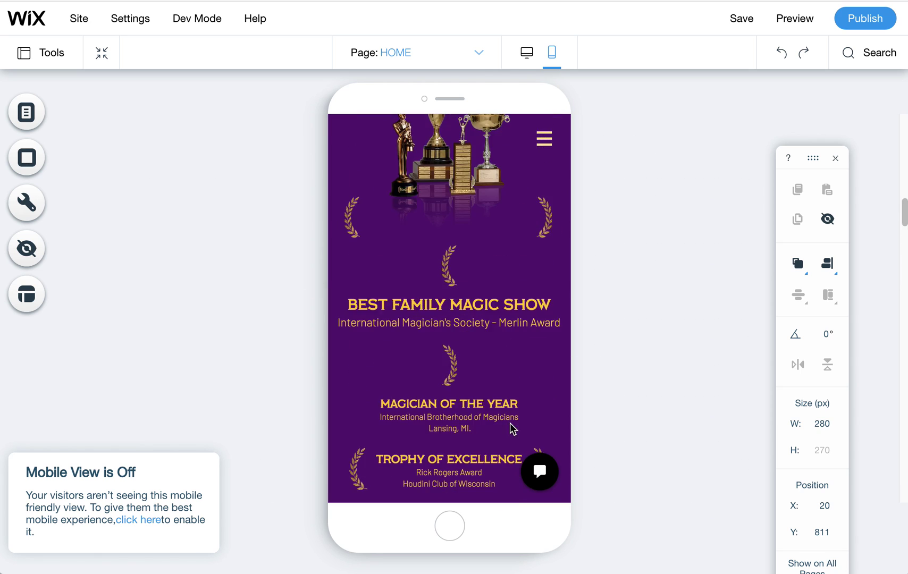
scroll(509, 423, "up", 4)
scroll(509, 423, "up", 2)
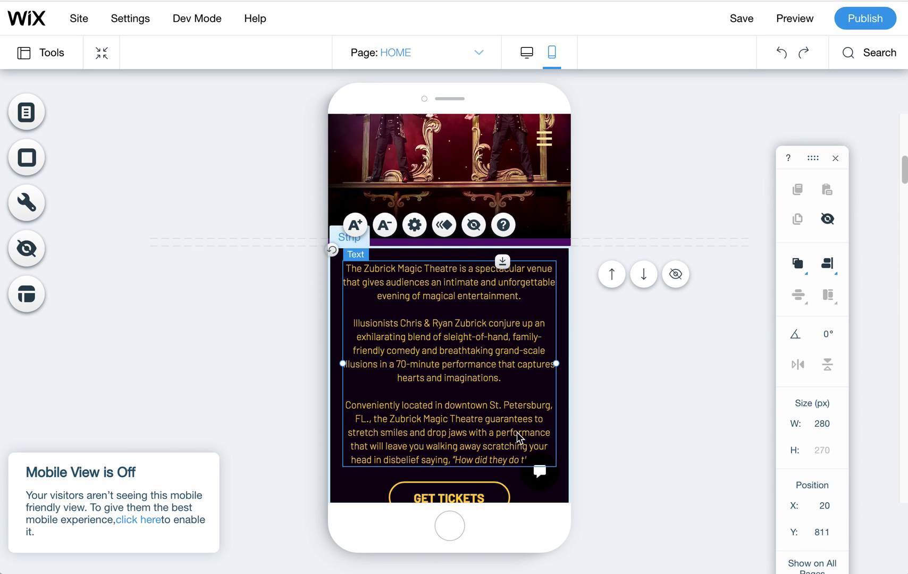
scroll(507, 422, "down", 2)
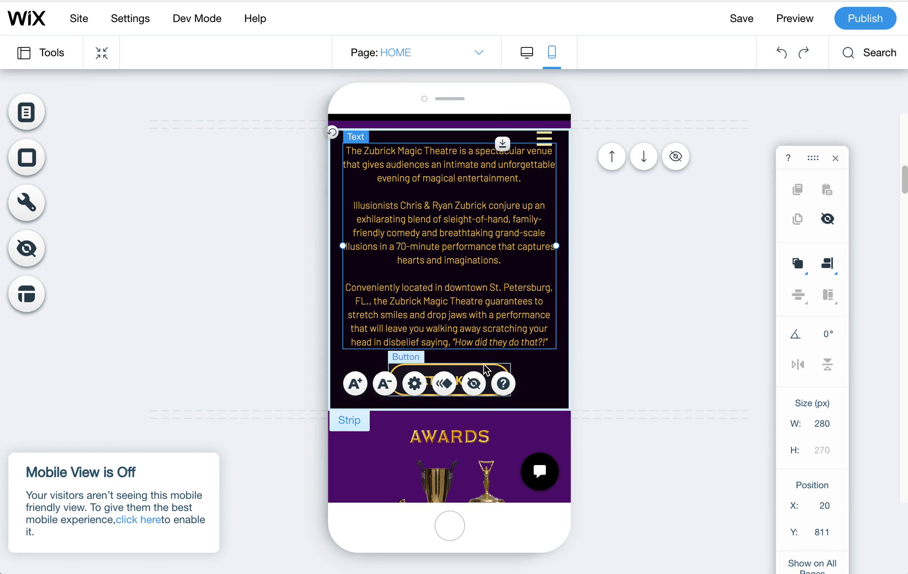
left_click(484, 366)
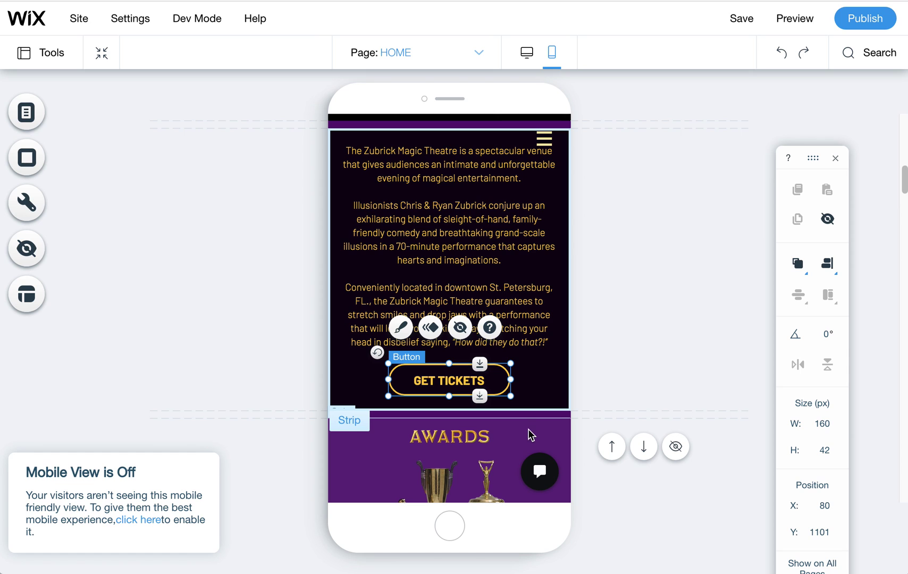
scroll(529, 436, "up", 10)
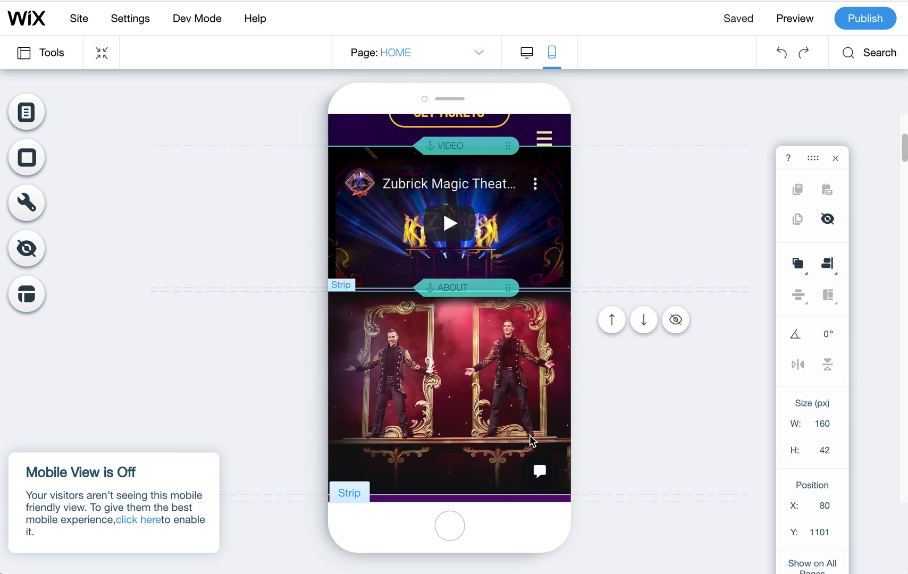
scroll(531, 442, "down", 10)
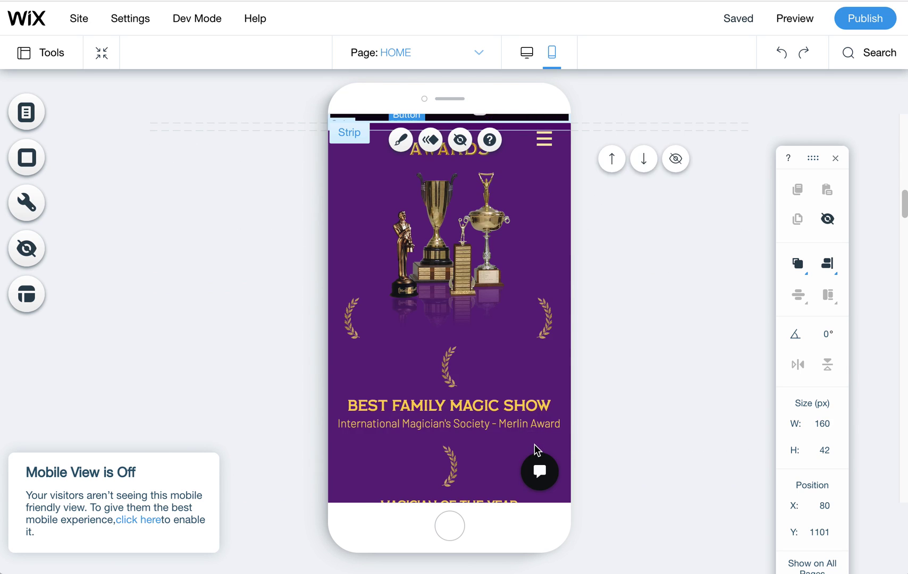
- Move the laurel group below the trophies down to Y 1433 and ungroup its elements
left_click_drag(354, 270, 360, 309)
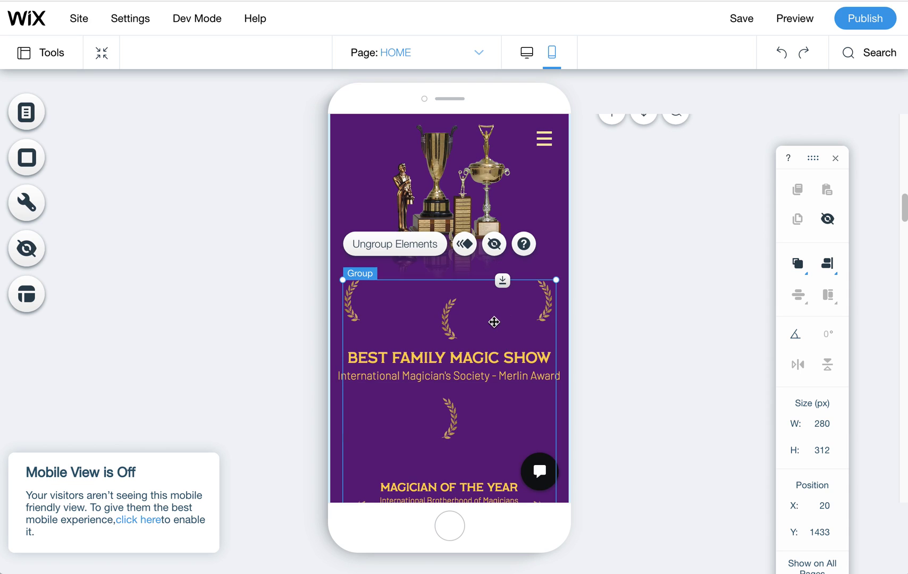
left_click(451, 325)
left_click(451, 325)
left_click(380, 315)
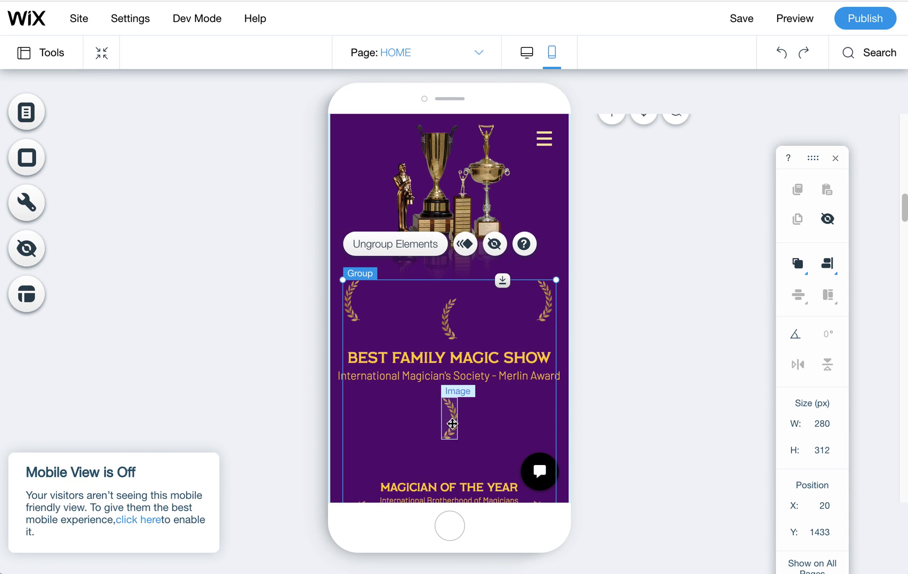
scroll(451, 412, "down", 1)
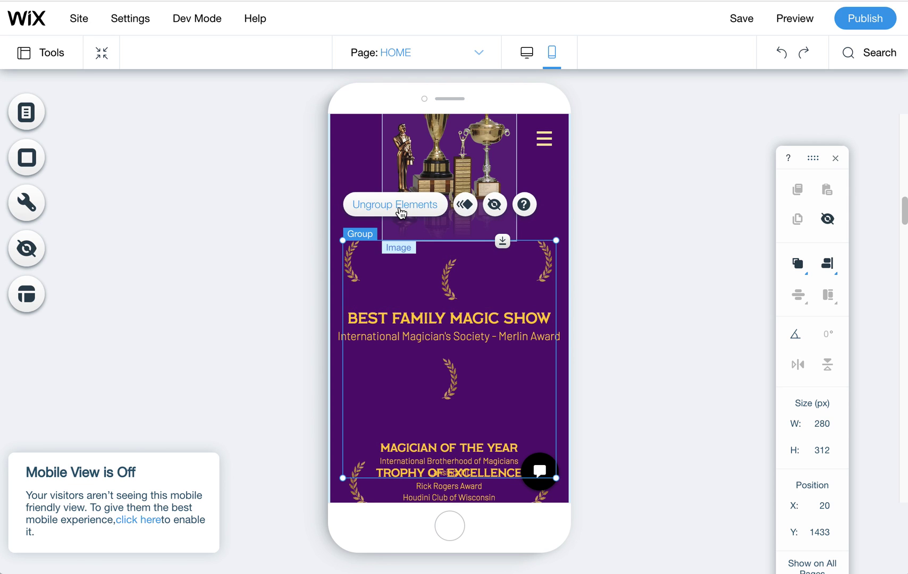
left_click(402, 211)
- Move the two outer laurels down so they sit on either side of the BEST FAMILY MAGIC SHOW text
left_click(378, 283)
left_click_drag(354, 268, 348, 328)
left_click_drag(554, 311, 553, 319)
- Reduce the BEST FAMILY MAGIC SHOW text by three font steps and place its right-hand laurel at X 286, Y 1514
left_click(511, 335)
left_click(376, 272)
left_click(376, 272)
left_click(376, 272)
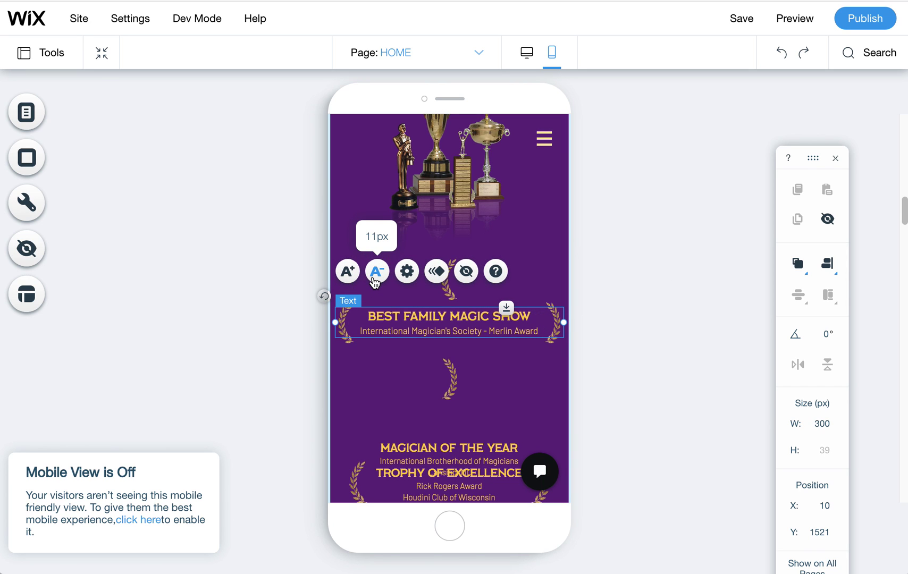
left_click_drag(551, 303, 547, 298)
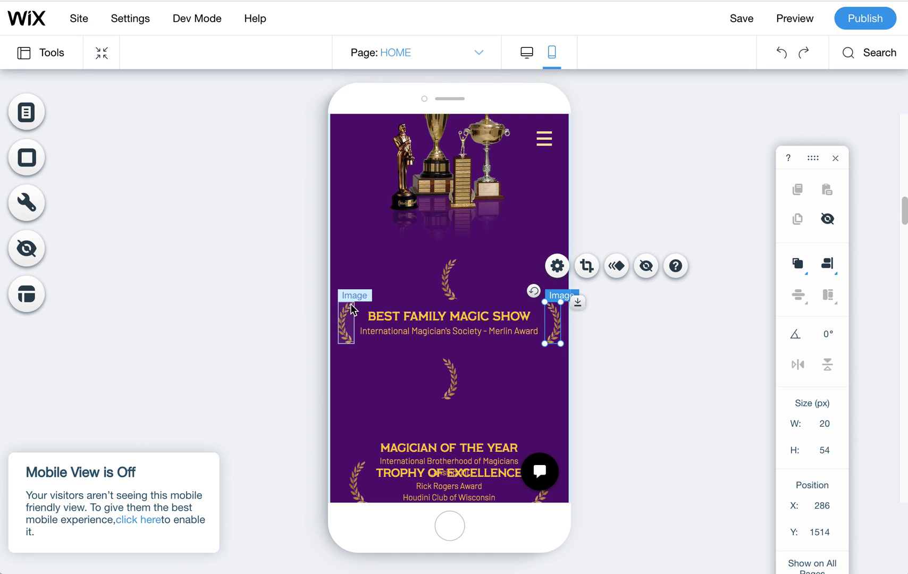
- Look over the remaining awards, social and CONNECT sections and return to the start of the page
scroll(470, 413, "down", 3)
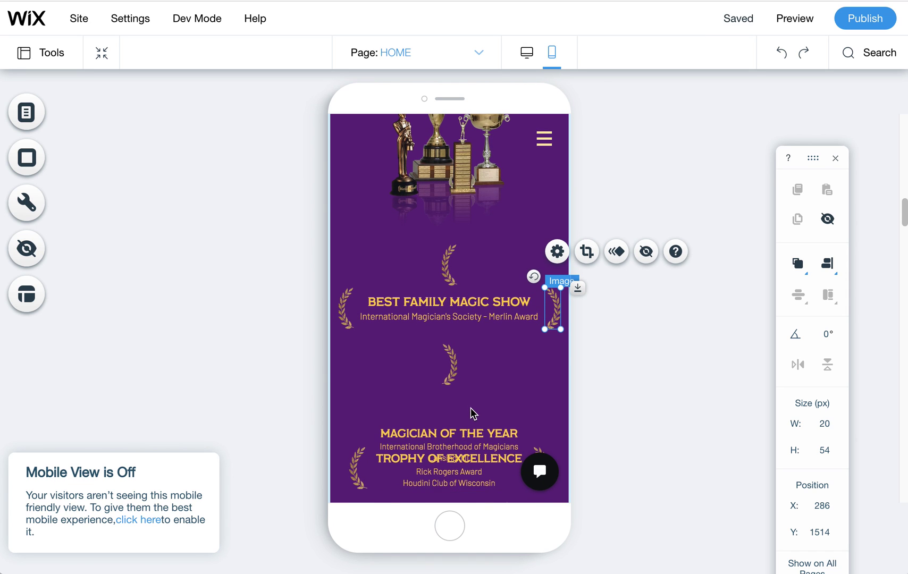
scroll(462, 421, "down", 10)
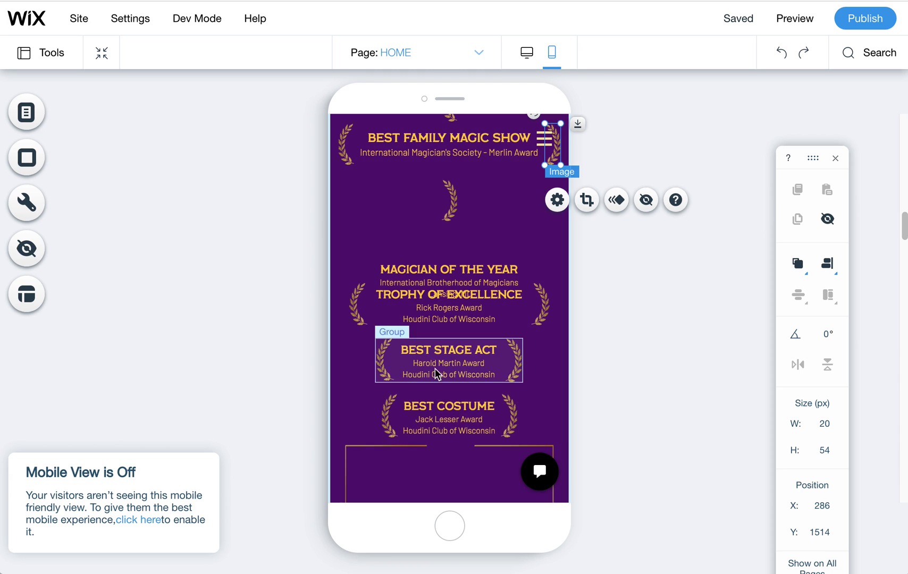
scroll(464, 403, "down", 10)
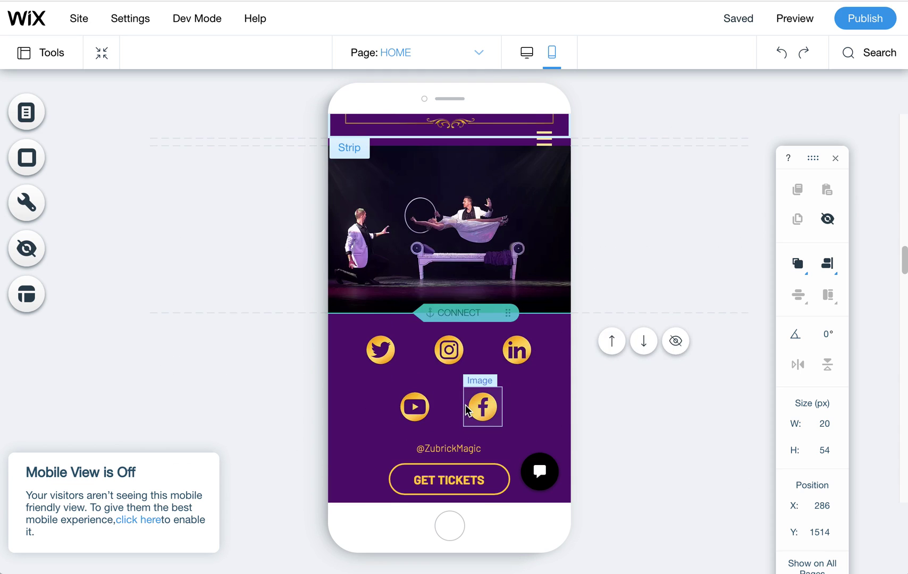
scroll(468, 433, "down", 5)
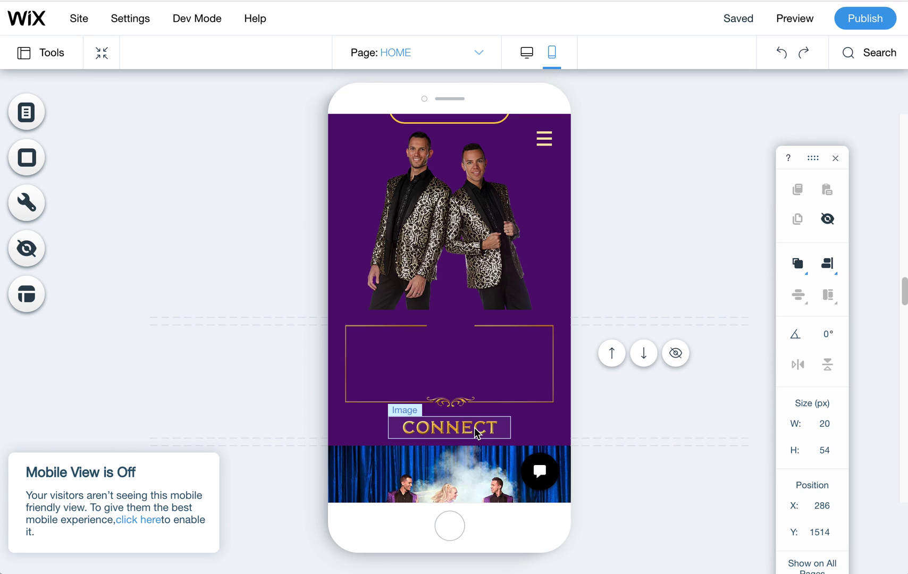
scroll(475, 433, "up", 20)
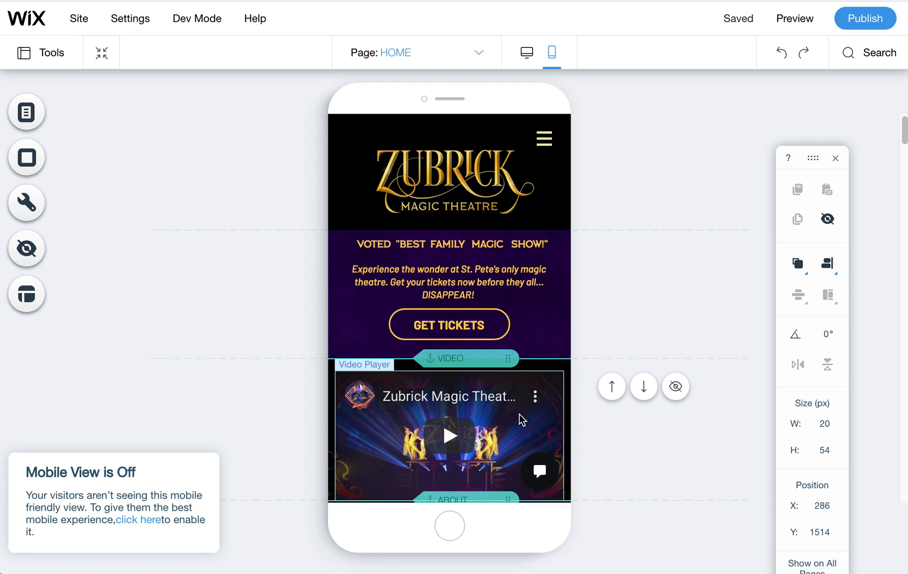
left_click(446, 270)
left_click(453, 287)
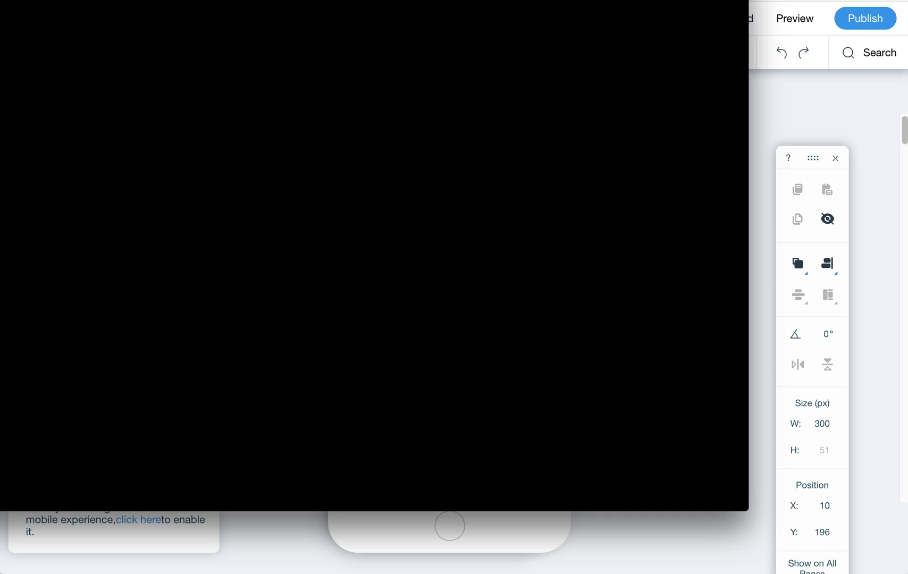
mouse_move(310, 179)
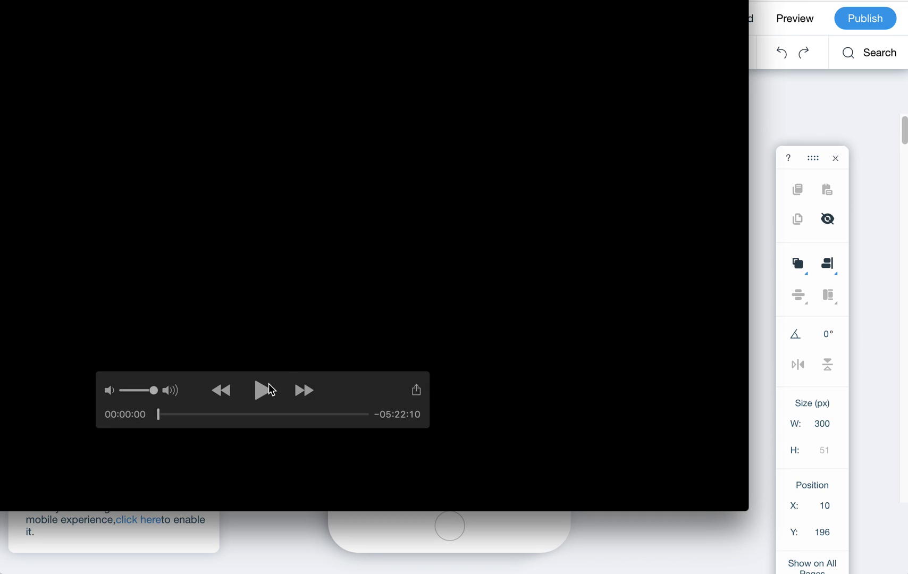